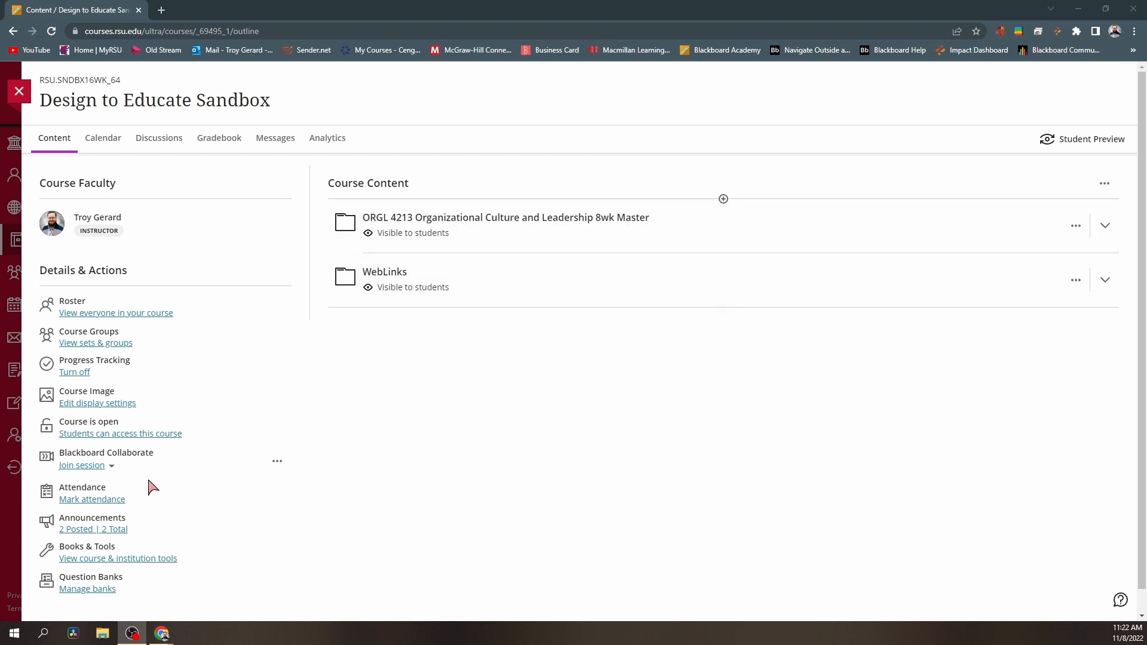
Review the course's discussions, gradebook items and messages, ending back on the course content page.
{"action": "scroll", "coordinate": [97, 535], "scroll_direction": "down", "scroll_amount": 1}
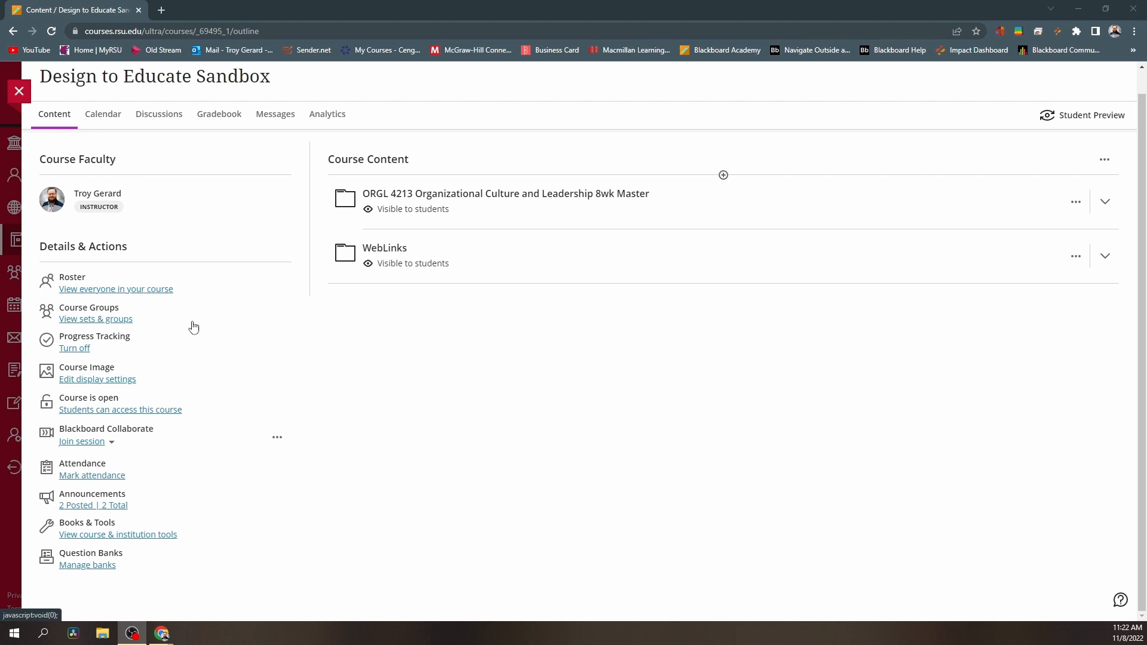
{"action": "left_click", "coordinate": [159, 114]}
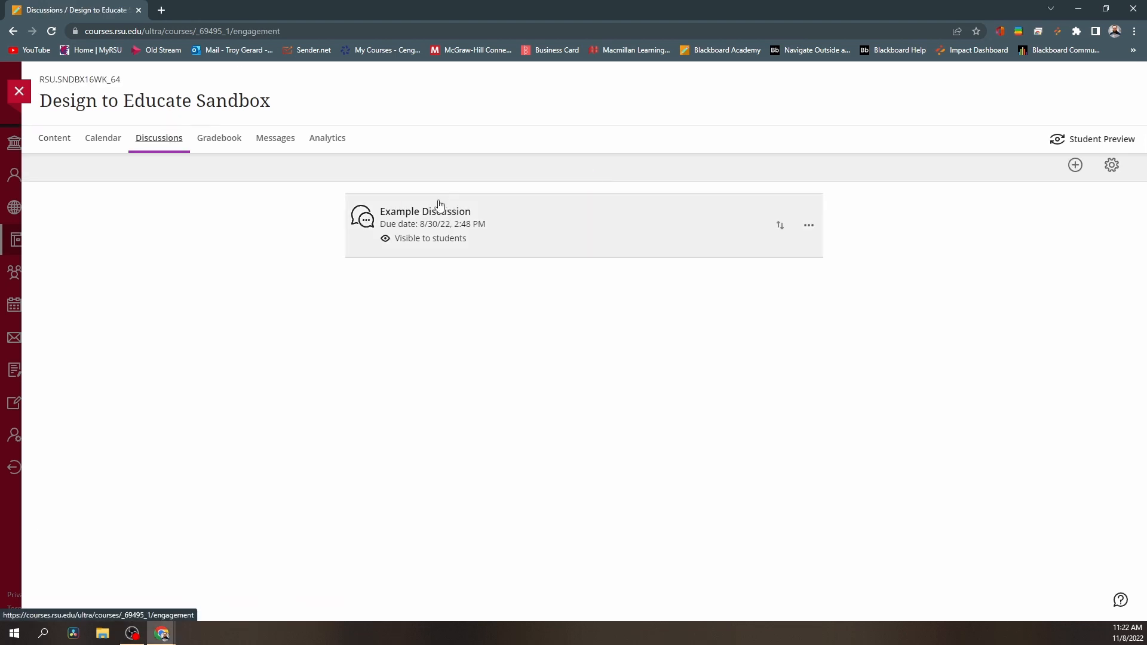
{"action": "left_click", "coordinate": [236, 145]}
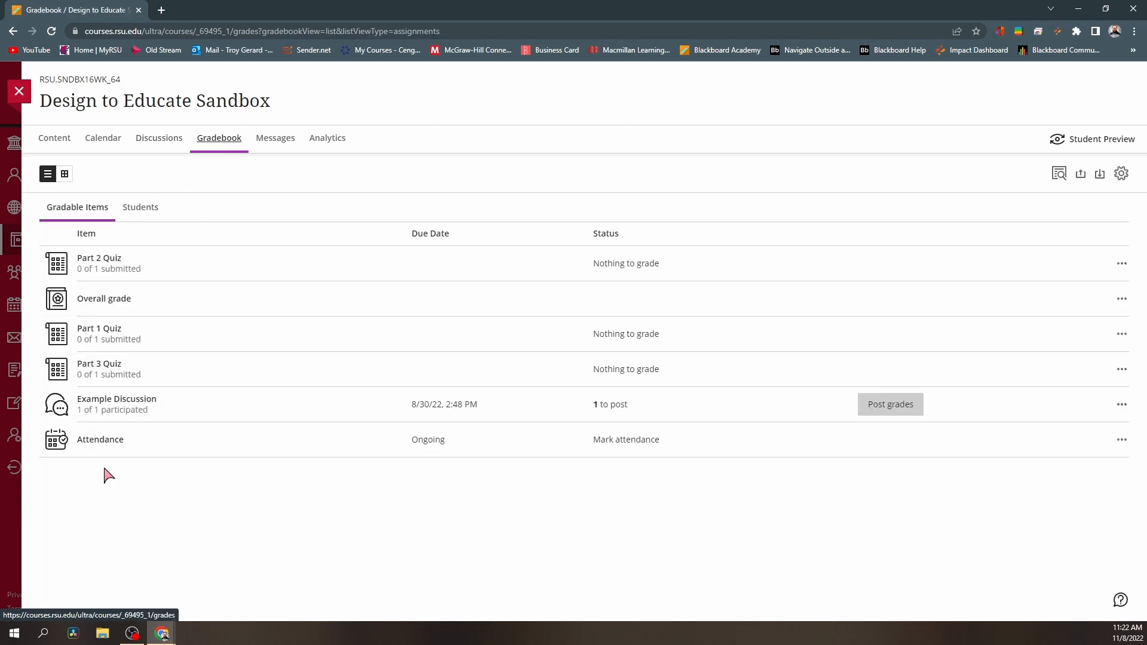
{"action": "left_click", "coordinate": [272, 141]}
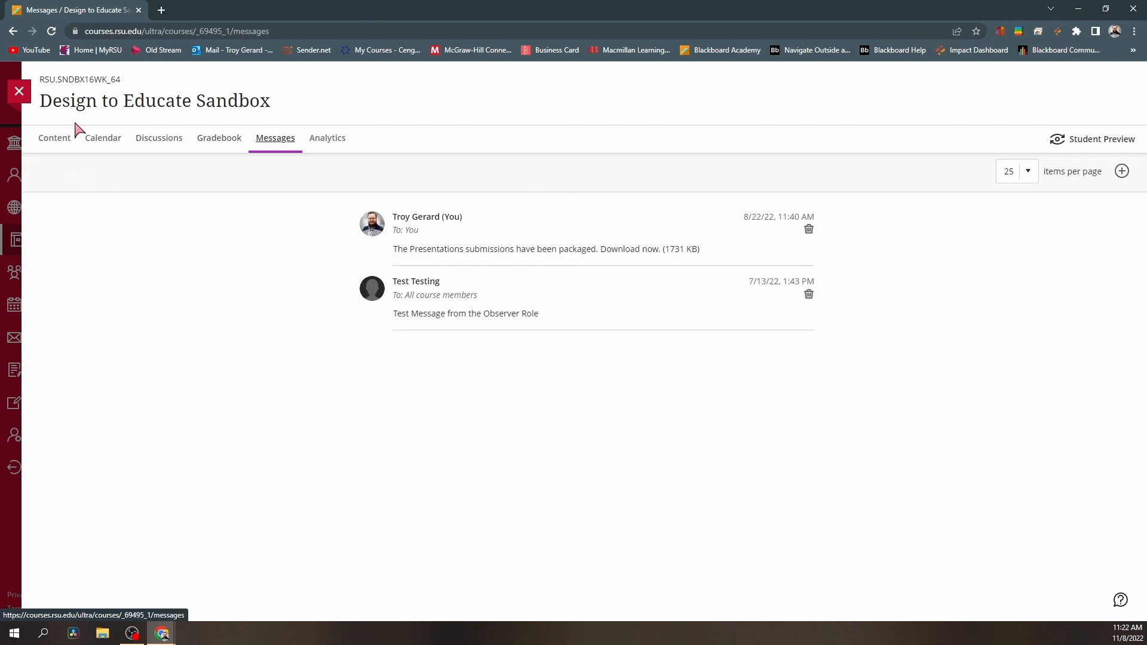
{"action": "left_click", "coordinate": [60, 146]}
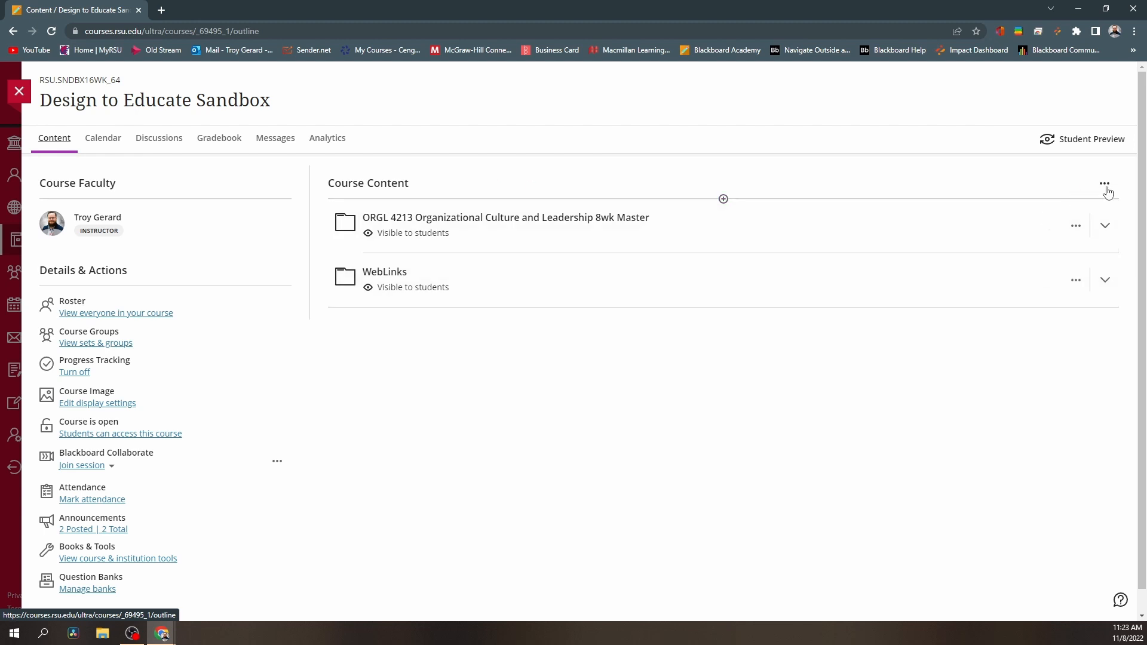
Batch-delete all four Part folders inside the ORGL 4213 Organizational Culture and Leadership 8wk Master folder.
{"action": "left_click", "coordinate": [1105, 186]}
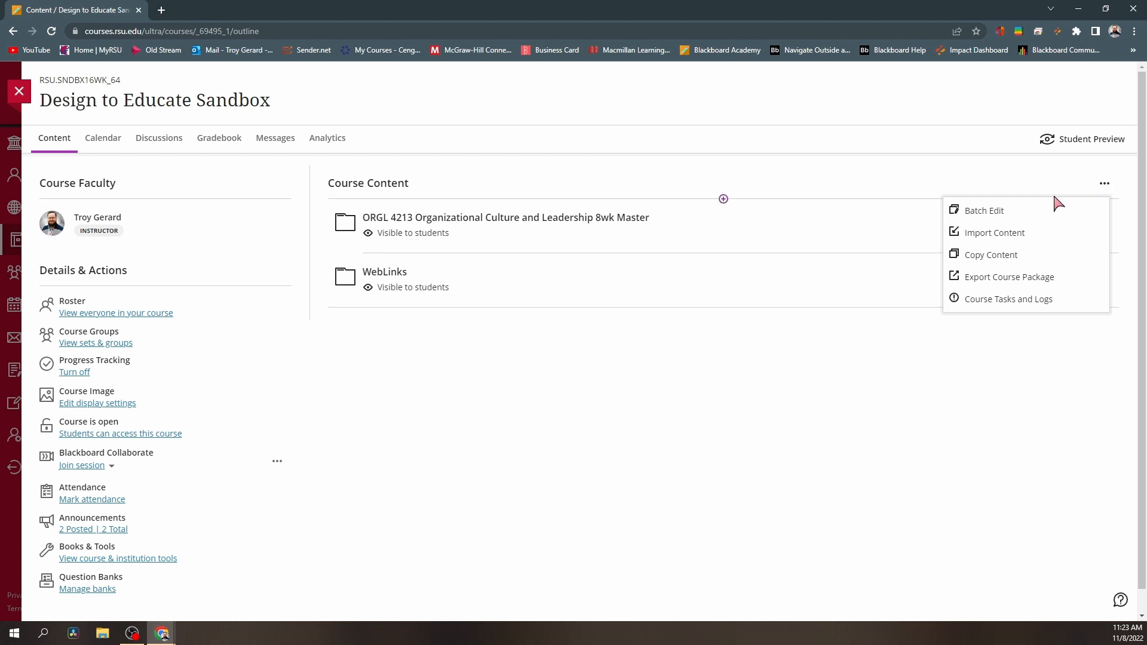
{"action": "left_click", "coordinate": [1008, 216]}
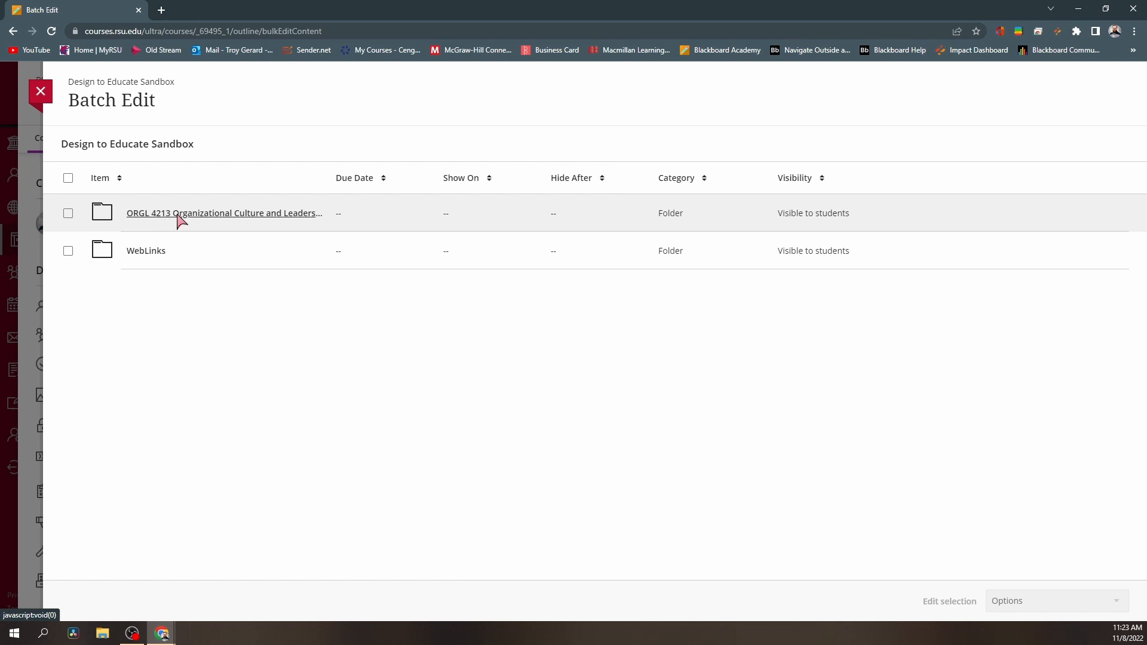
{"action": "left_click", "coordinate": [178, 215]}
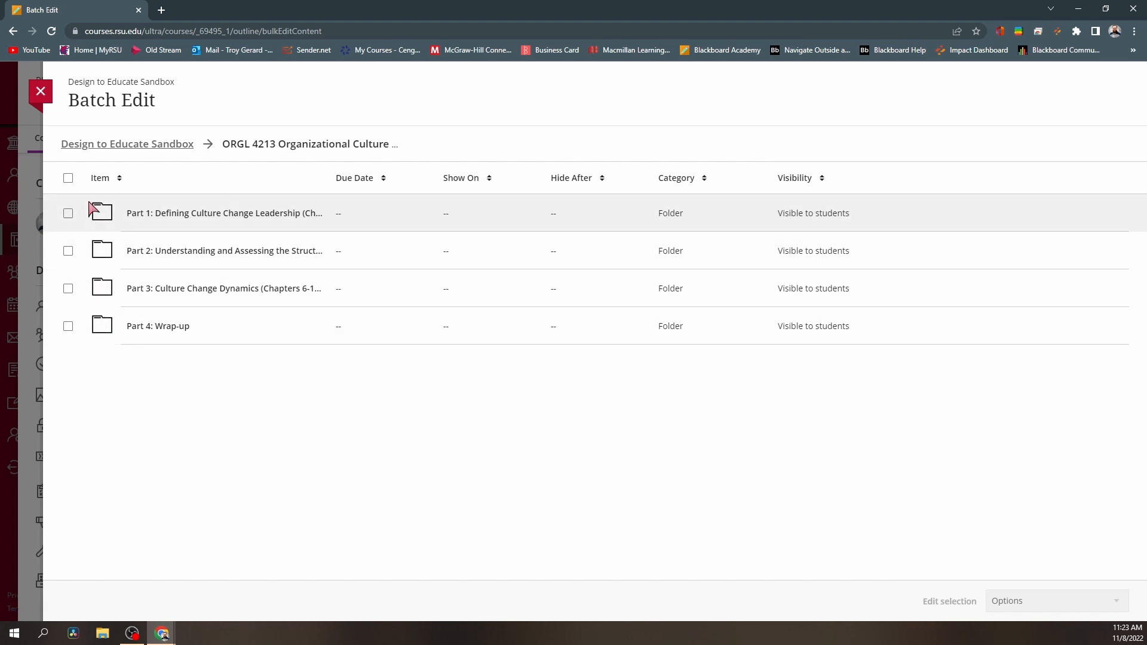
{"action": "left_click", "coordinate": [68, 178]}
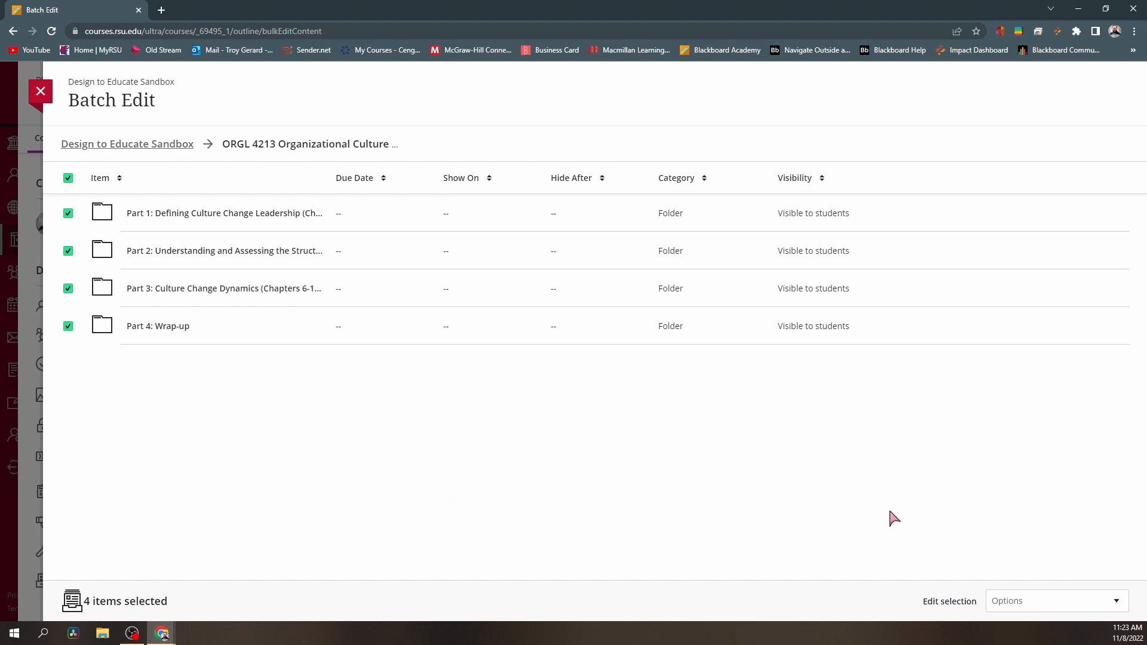
{"action": "left_click", "coordinate": [1034, 601]}
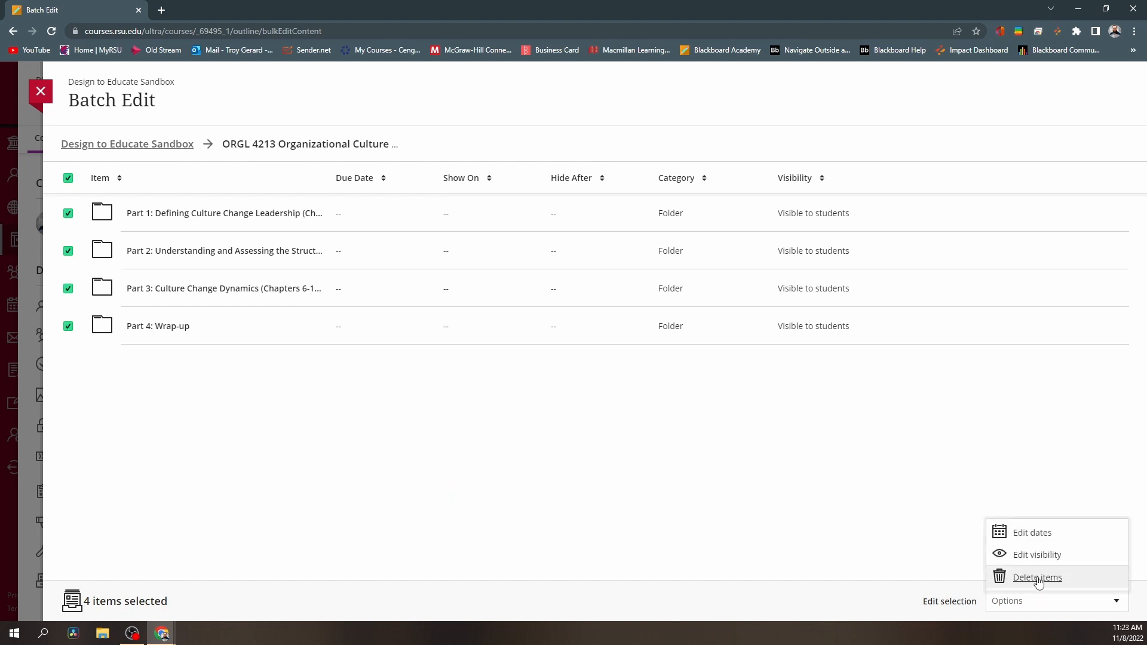
{"action": "left_click", "coordinate": [1038, 578]}
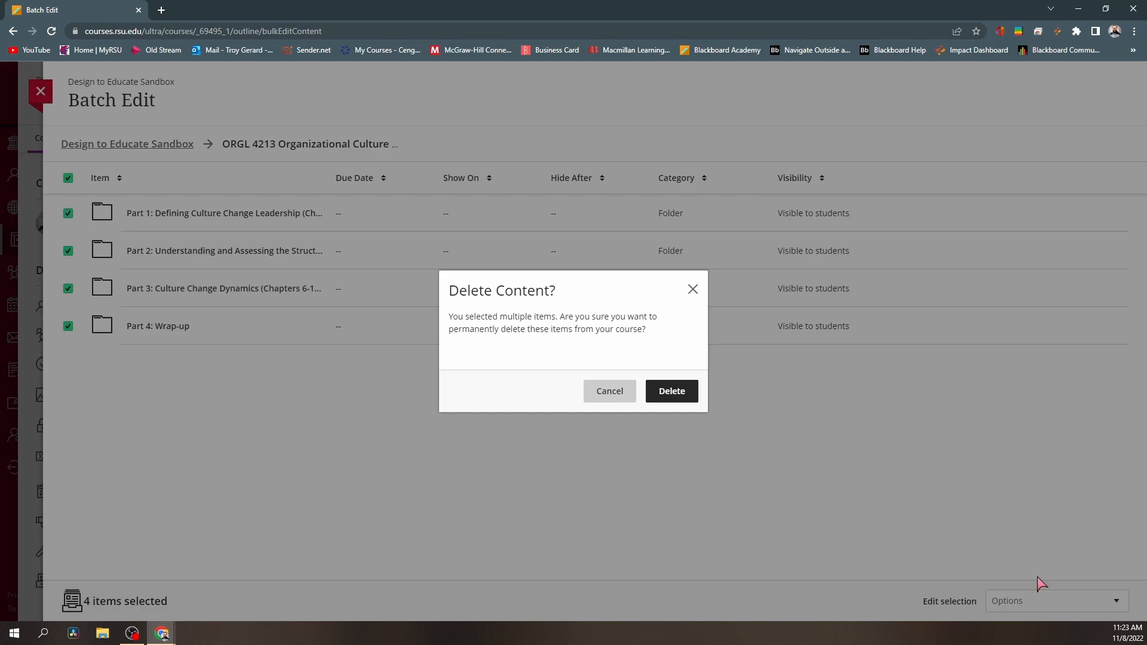
{"action": "left_click", "coordinate": [670, 392]}
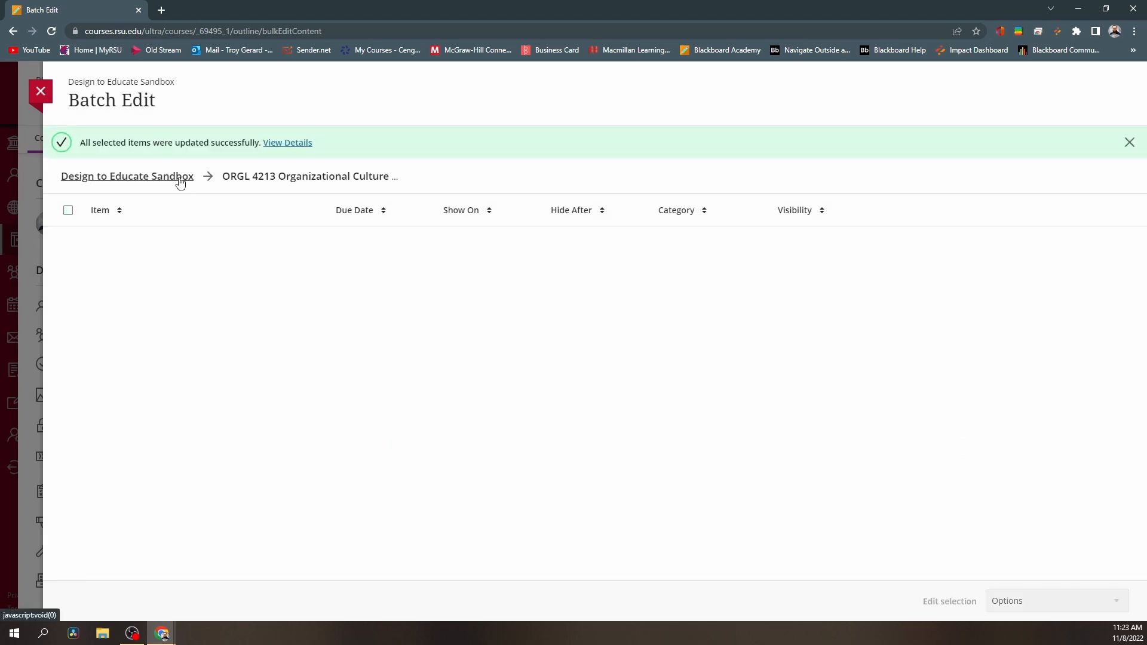
Return to the course's top level in Batch Edit and delete the emptied ORGL 4213 Organizational Culture and Leadership folder.
{"action": "left_click", "coordinate": [154, 181]}
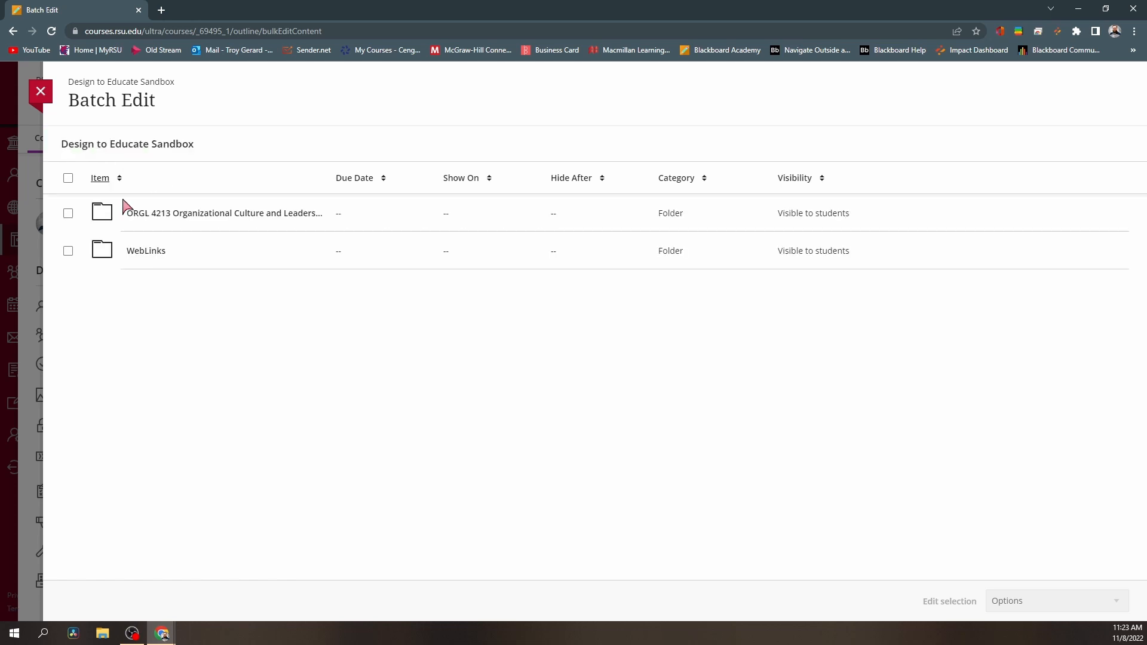
{"action": "left_click", "coordinate": [68, 213]}
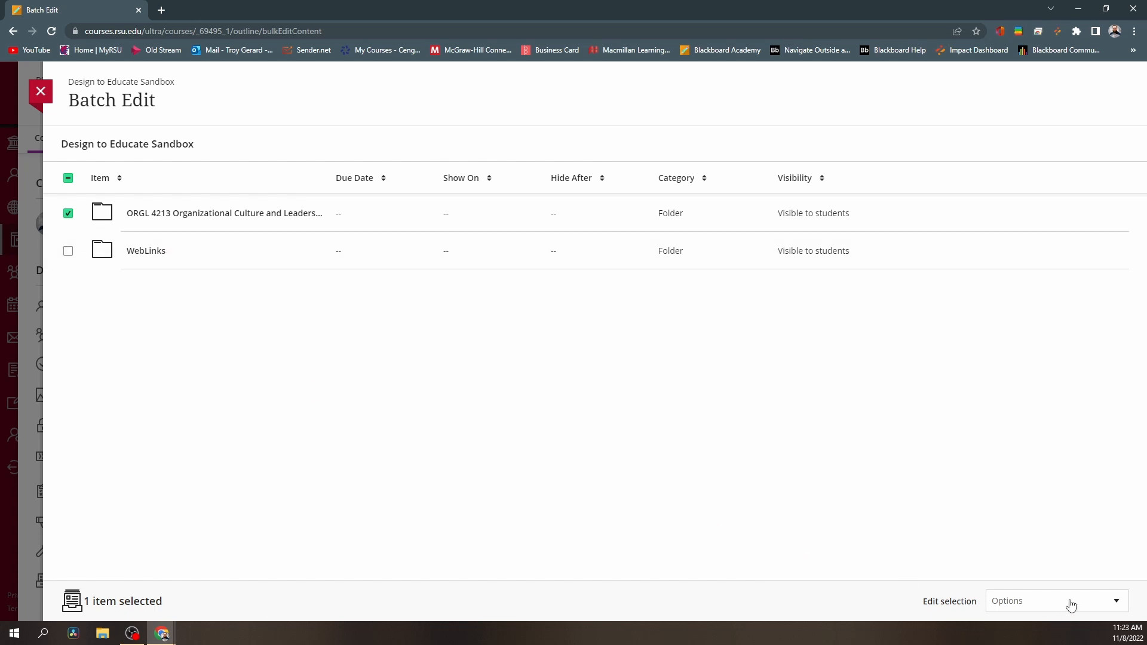
{"action": "left_click", "coordinate": [1046, 601]}
{"action": "left_click", "coordinate": [1044, 580]}
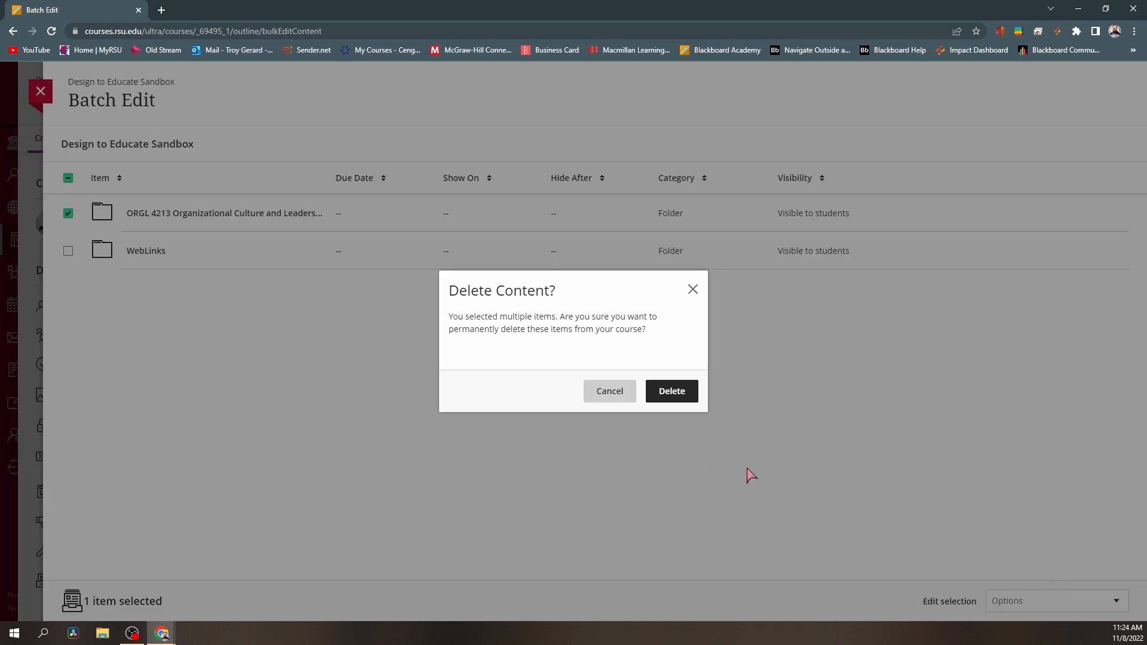
{"action": "left_click", "coordinate": [672, 392]}
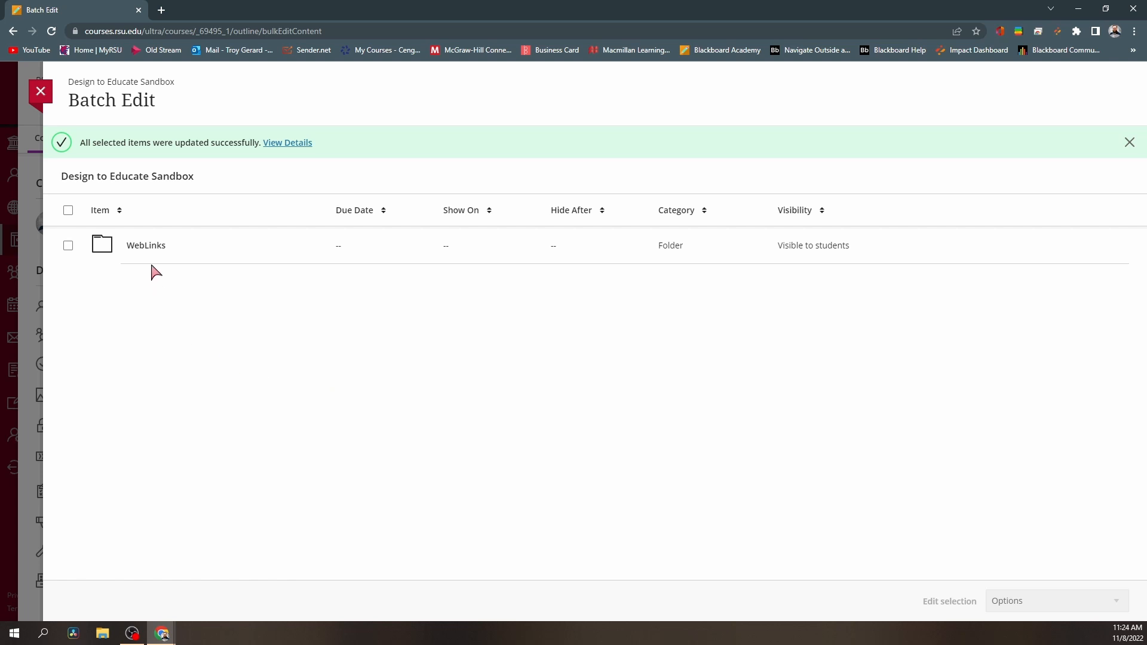
Delete both links, How to Perform Cultural Assessment and Kotter's 8-Step Change Model, from the WebLinks folder.
{"action": "left_click", "coordinate": [147, 245]}
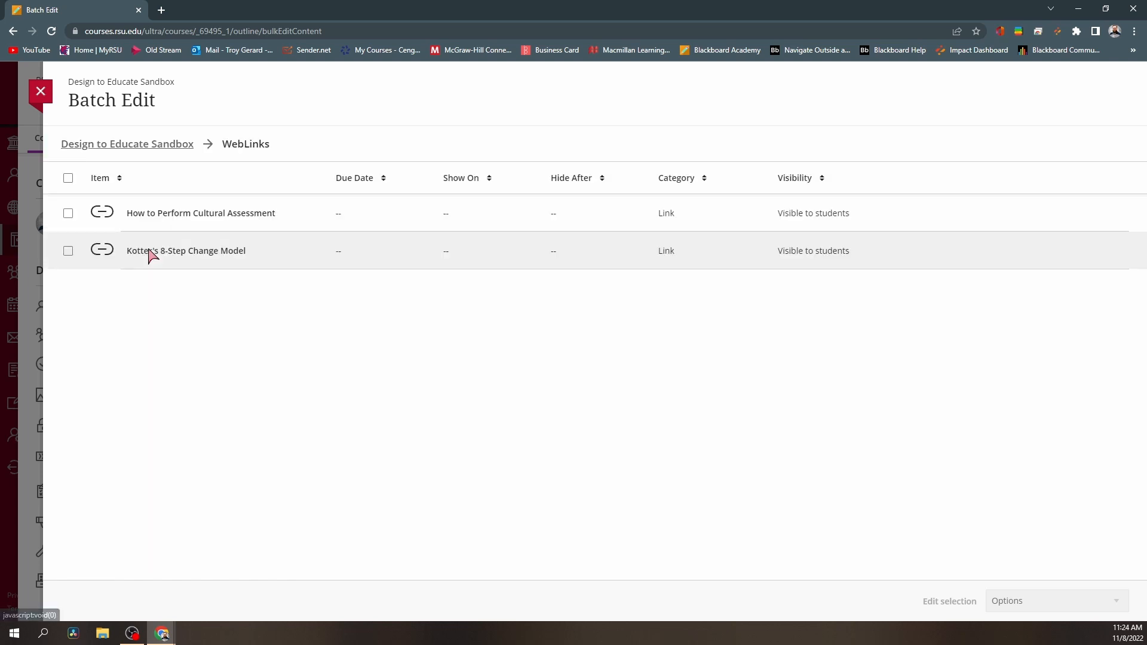
{"action": "left_click", "coordinate": [68, 180]}
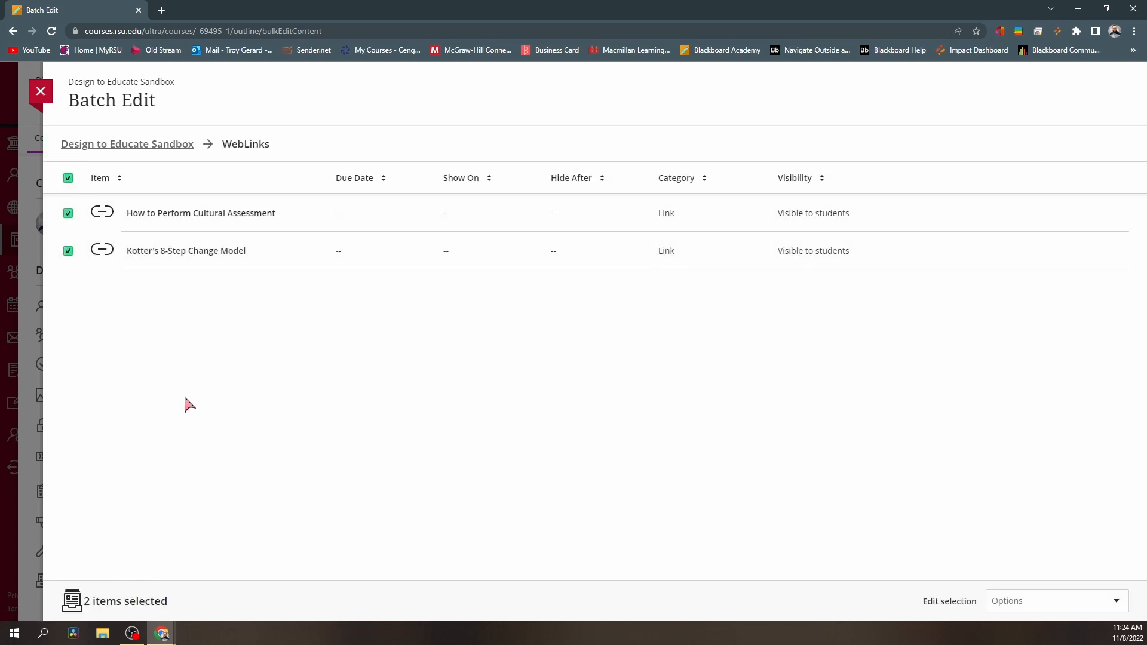
{"action": "left_click", "coordinate": [1009, 602]}
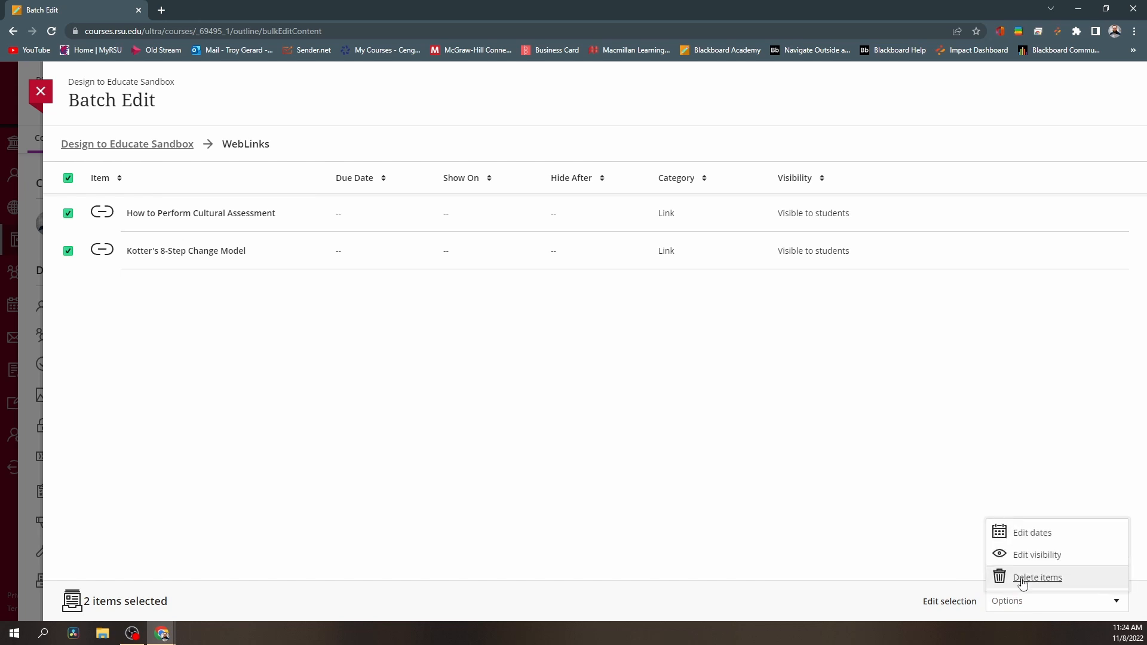
{"action": "left_click", "coordinate": [1023, 578]}
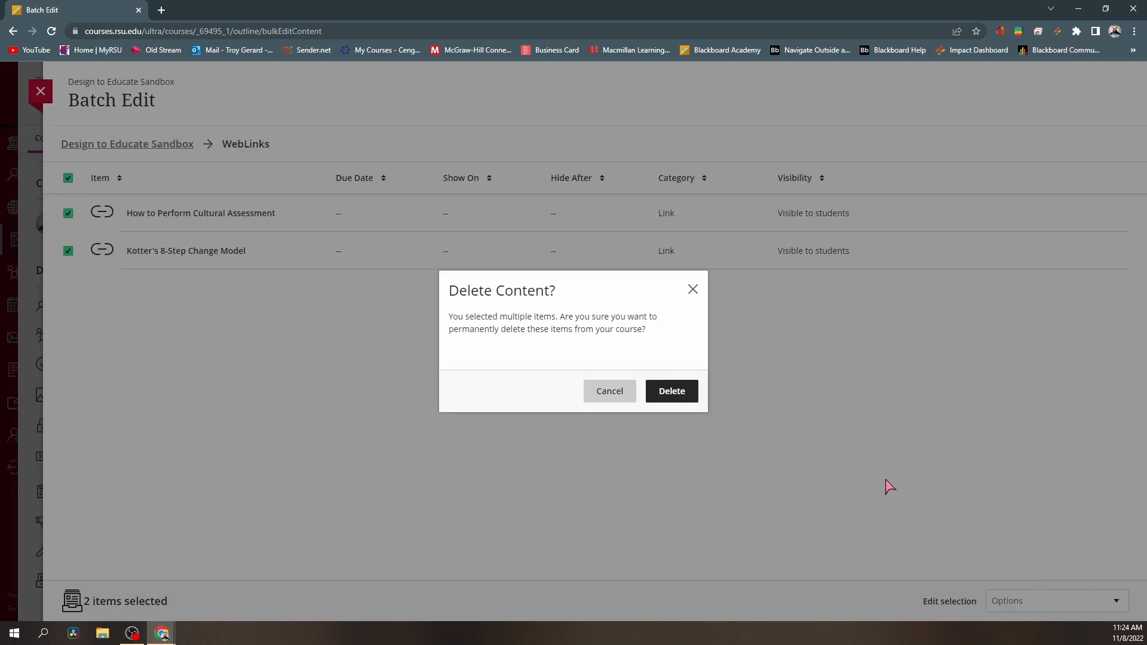
{"action": "left_click", "coordinate": [672, 394]}
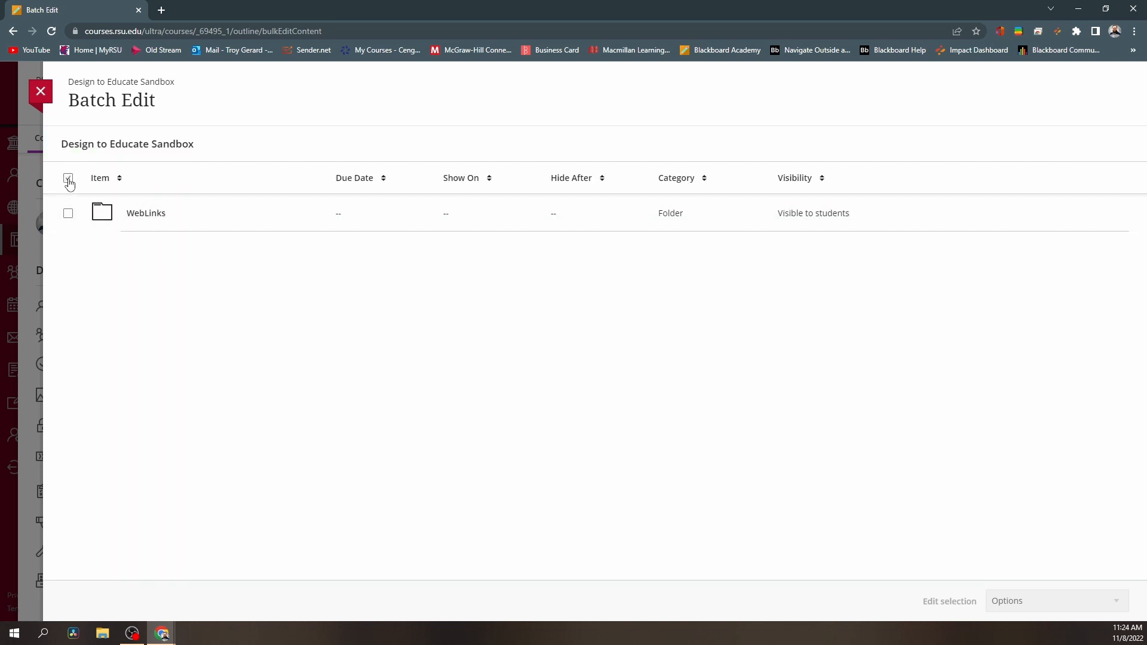
Delete the emptied WebLinks folder from the course's top level and close Batch Edit.
{"action": "left_click", "coordinate": [68, 180]}
{"action": "left_click", "coordinate": [1056, 609]}
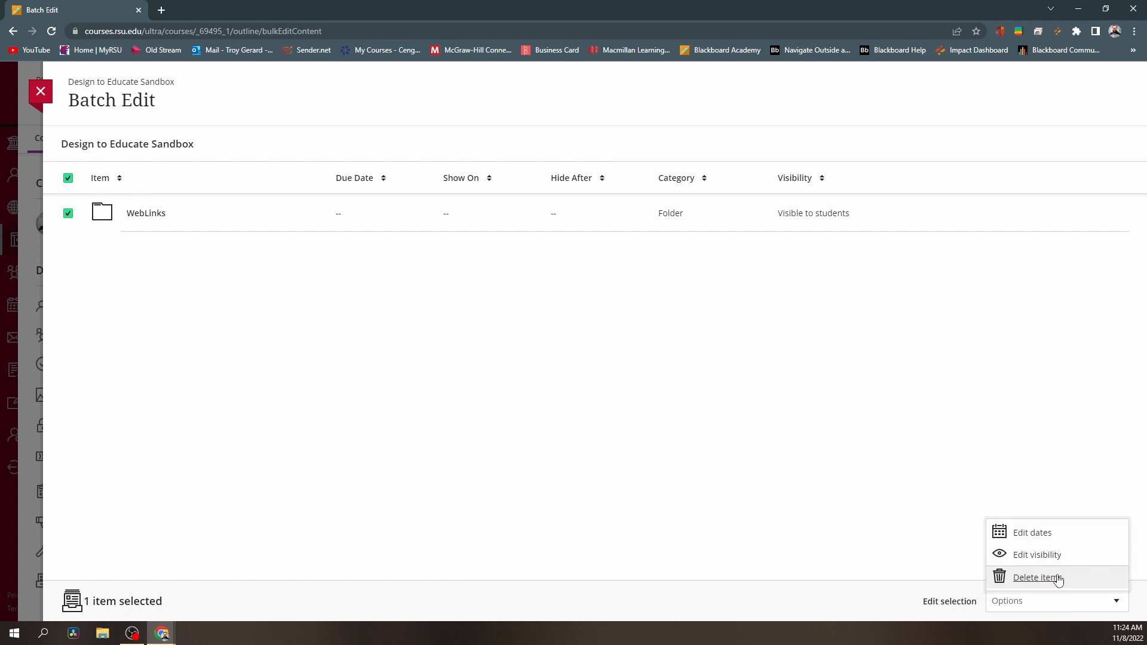
{"action": "left_click", "coordinate": [1039, 580]}
{"action": "left_click", "coordinate": [673, 394]}
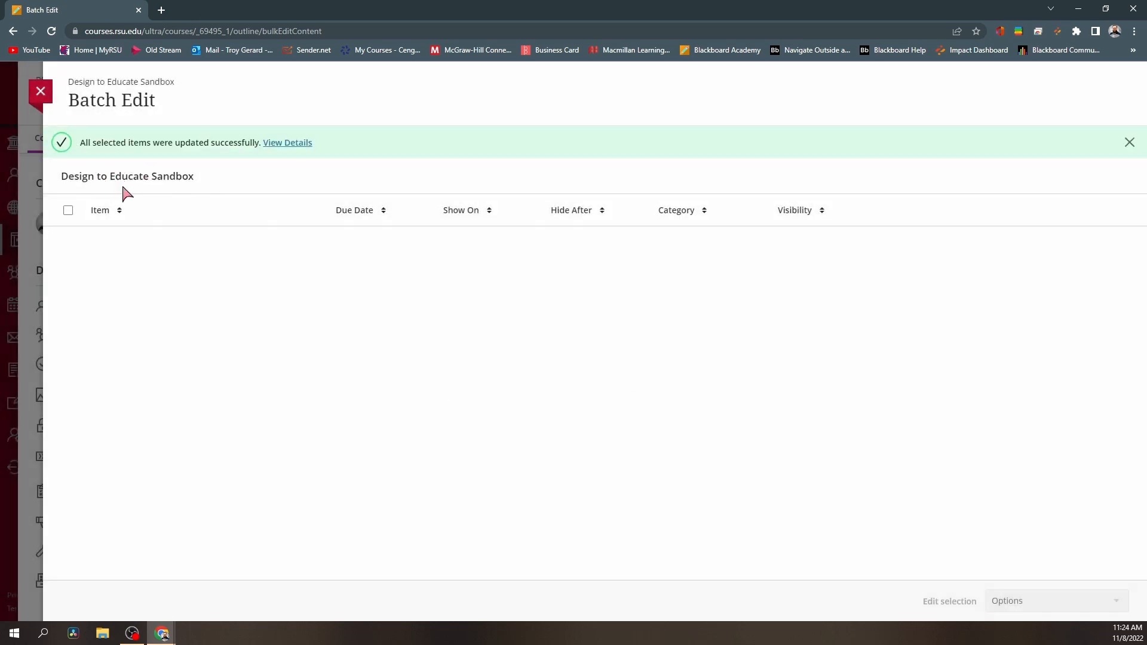
{"action": "left_click", "coordinate": [42, 93]}
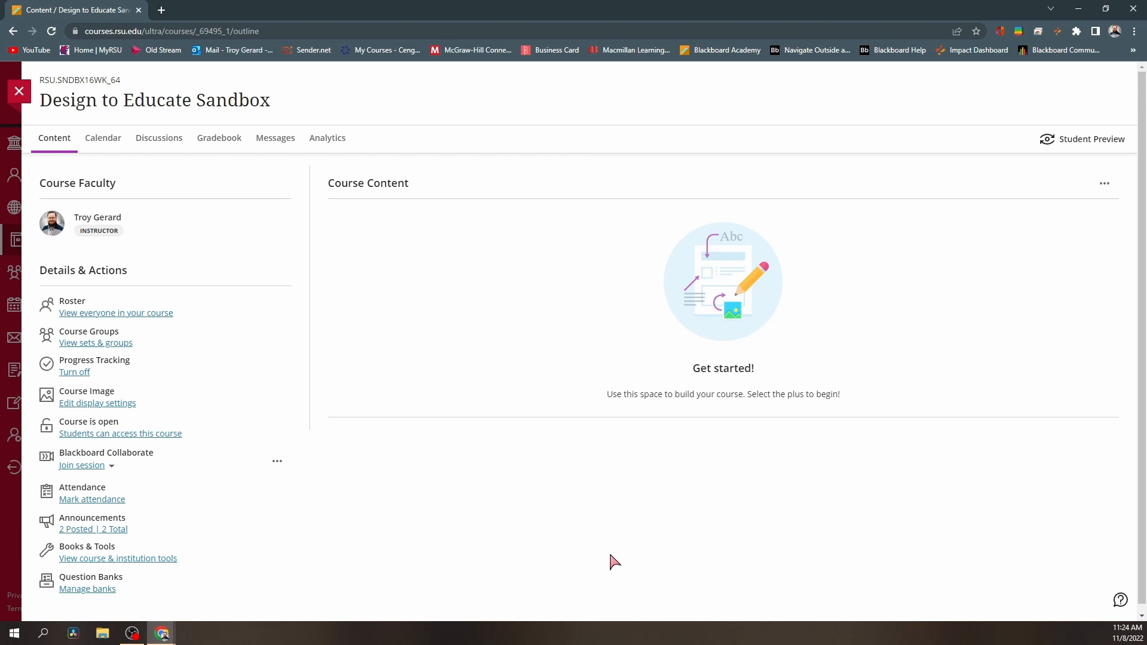
Permanently delete the Example Discussion and its associated grades from the course discussions.
{"action": "left_click", "coordinate": [160, 146]}
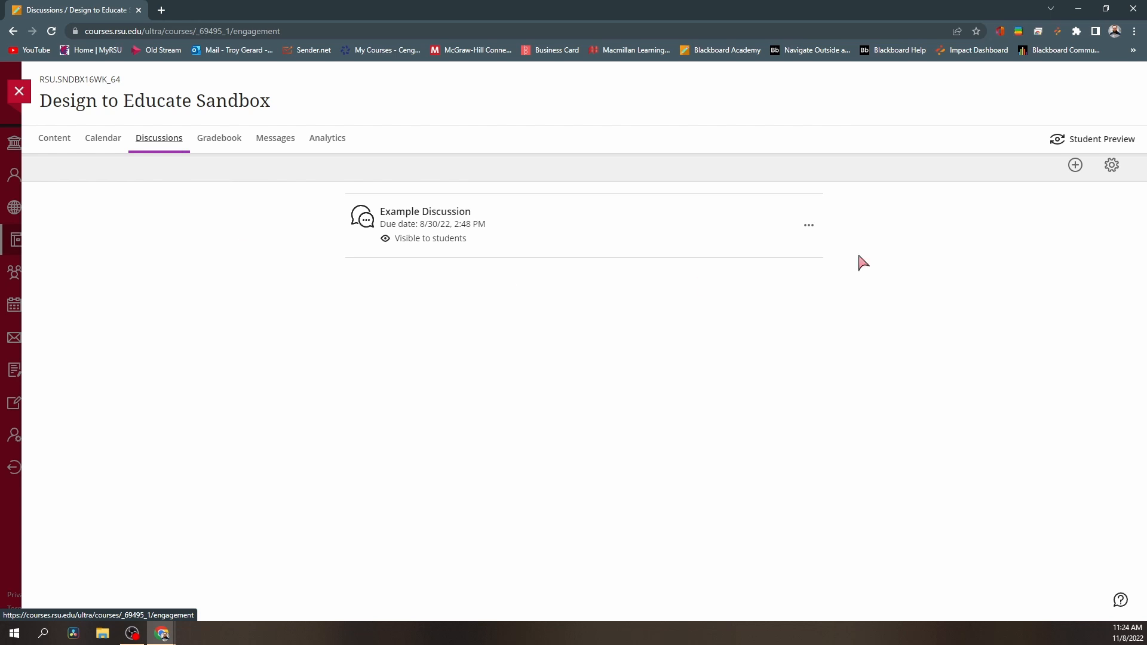
{"action": "left_click", "coordinate": [809, 227]}
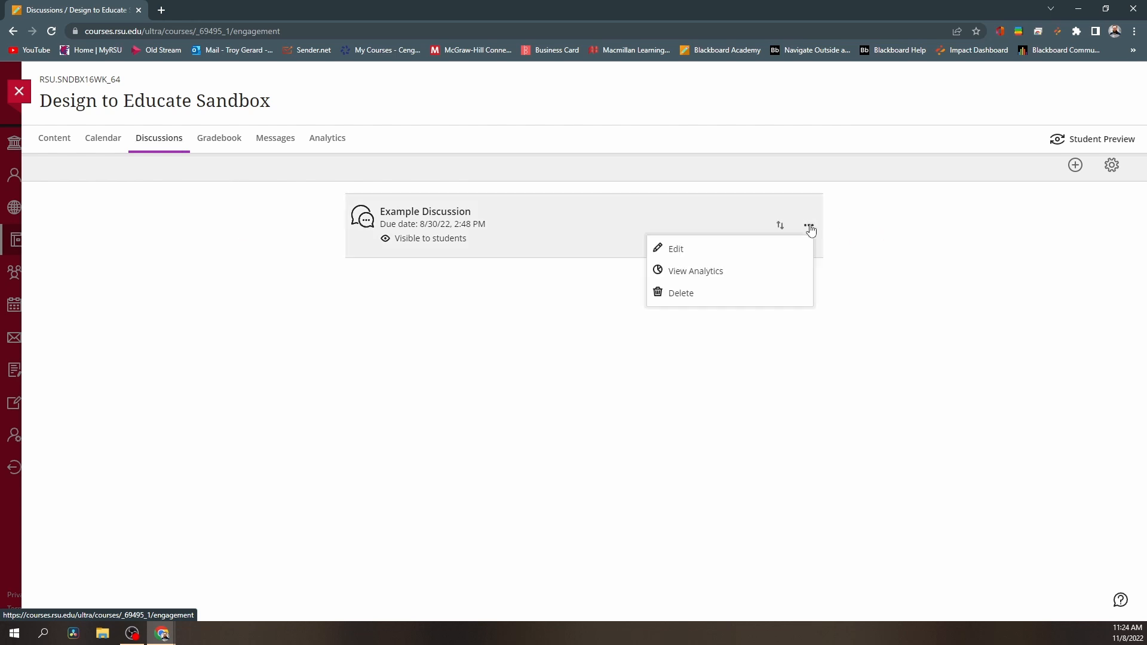
{"action": "left_click", "coordinate": [721, 292]}
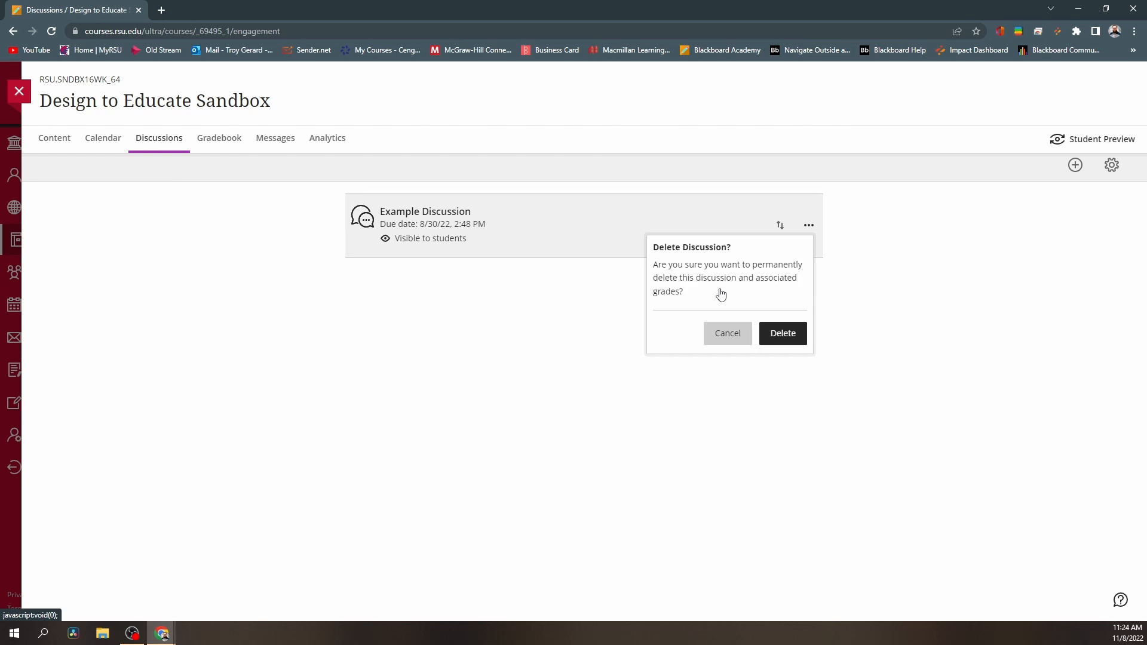
{"action": "left_click", "coordinate": [783, 333]}
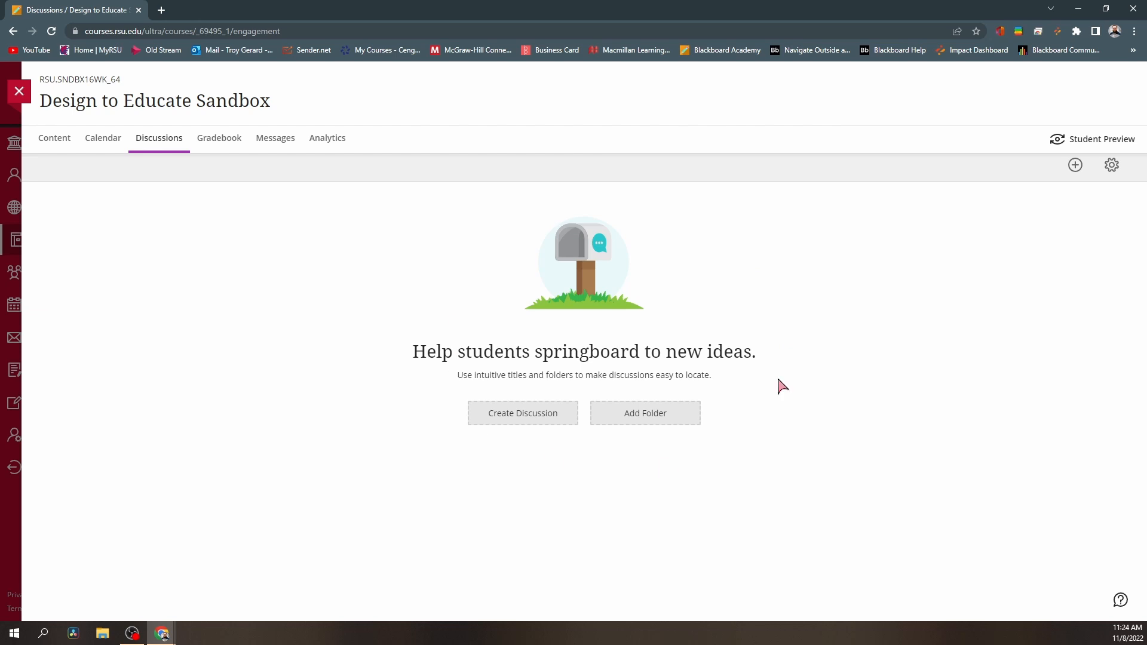
Delete the Attendance item from the course gradebook.
{"action": "left_click", "coordinate": [227, 145]}
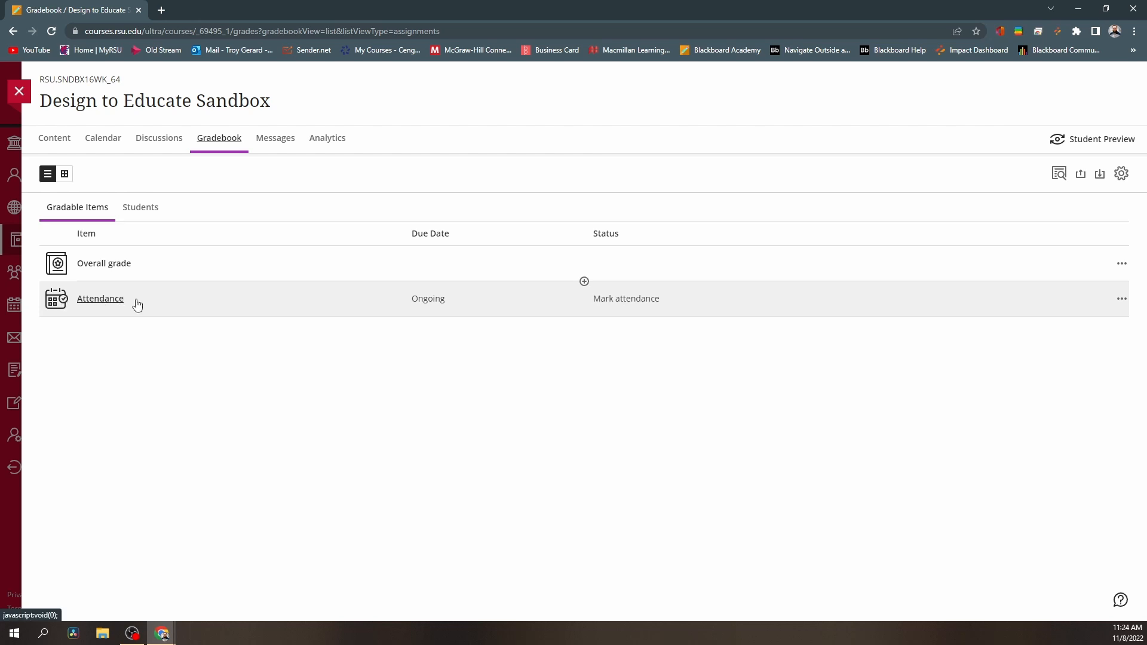
{"action": "left_click", "coordinate": [1127, 304]}
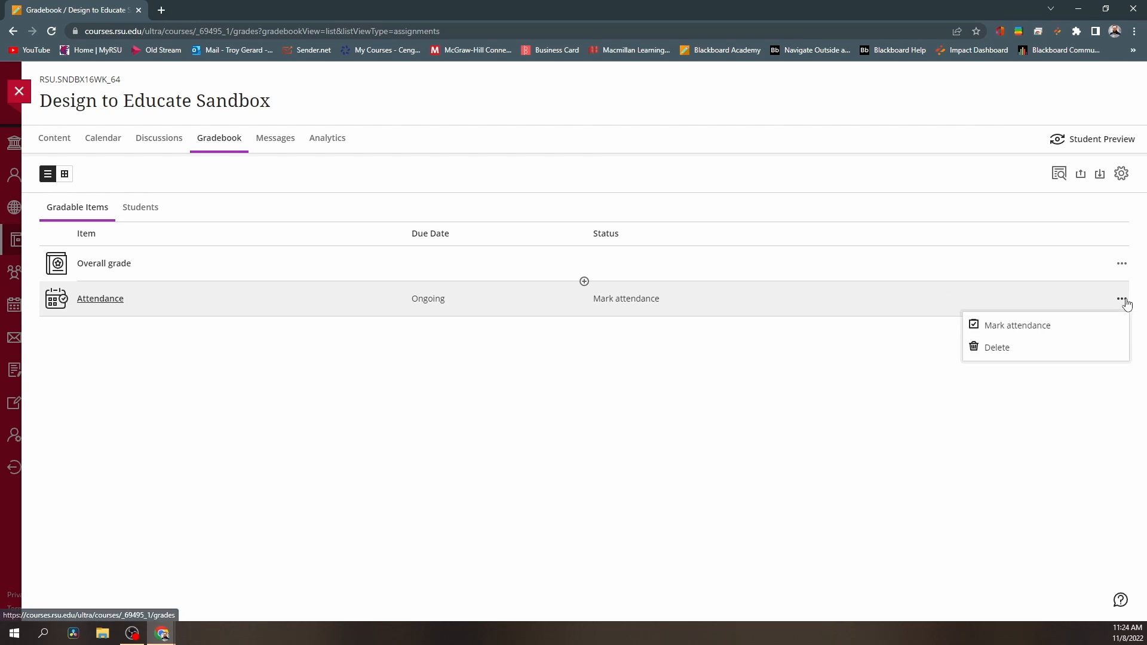
{"action": "left_click", "coordinate": [997, 349]}
{"action": "left_click", "coordinate": [1097, 410]}
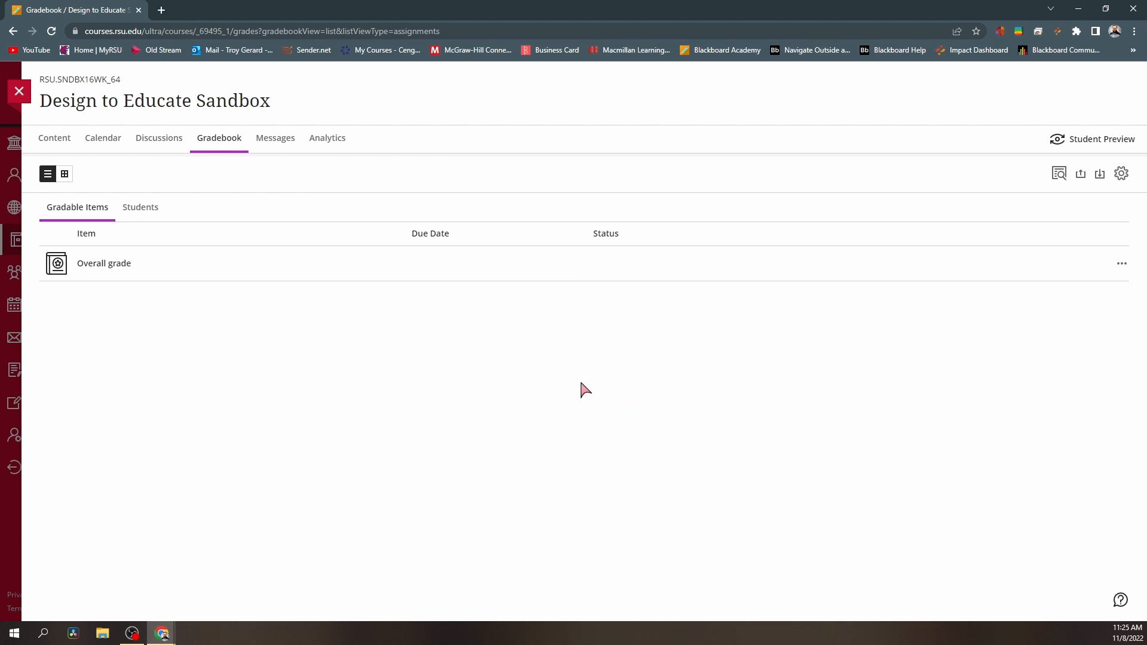
Delete both course messages, the packaged submissions notice and the Observer Role test message, and return to the course content.
{"action": "left_click", "coordinate": [276, 140]}
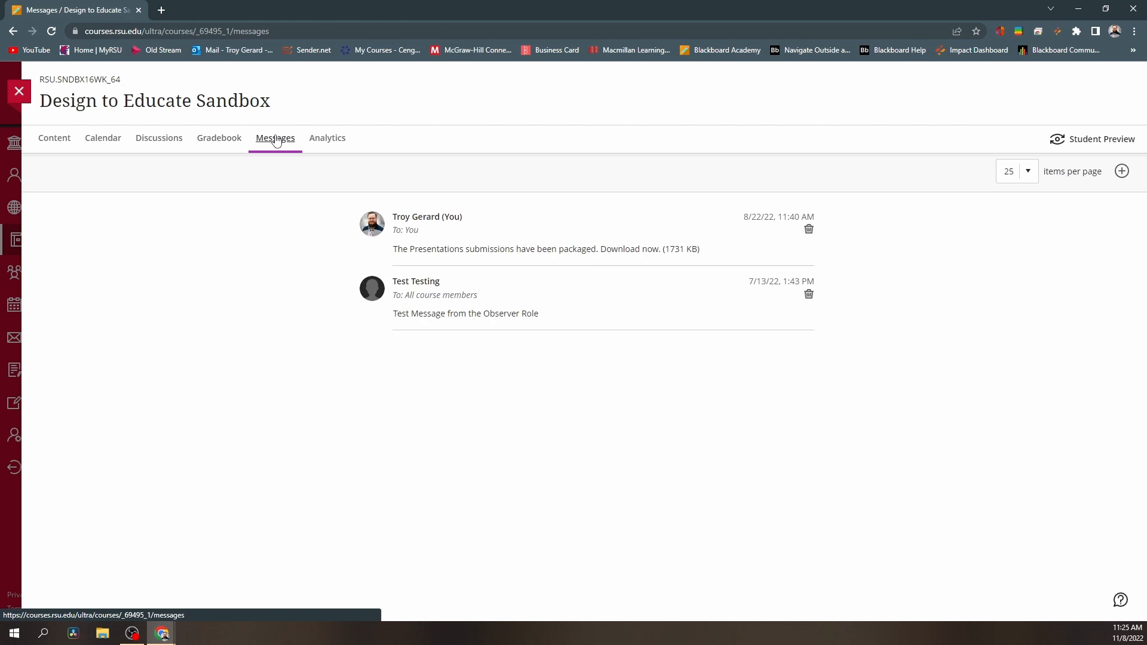
{"action": "left_click", "coordinate": [808, 229]}
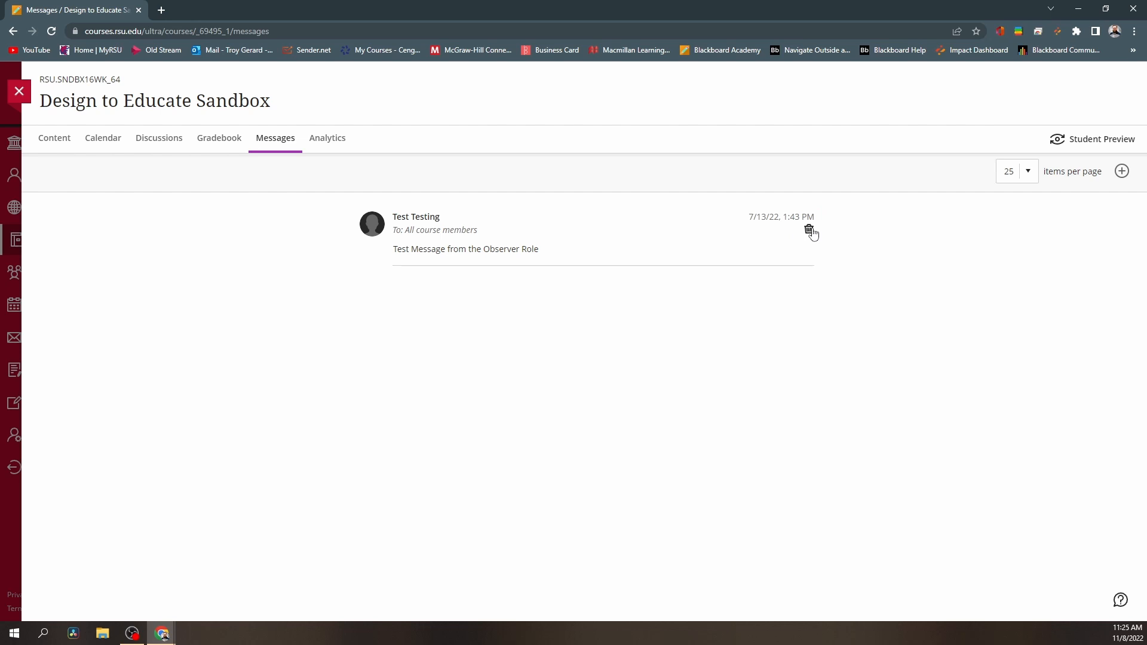
{"action": "left_click", "coordinate": [810, 231]}
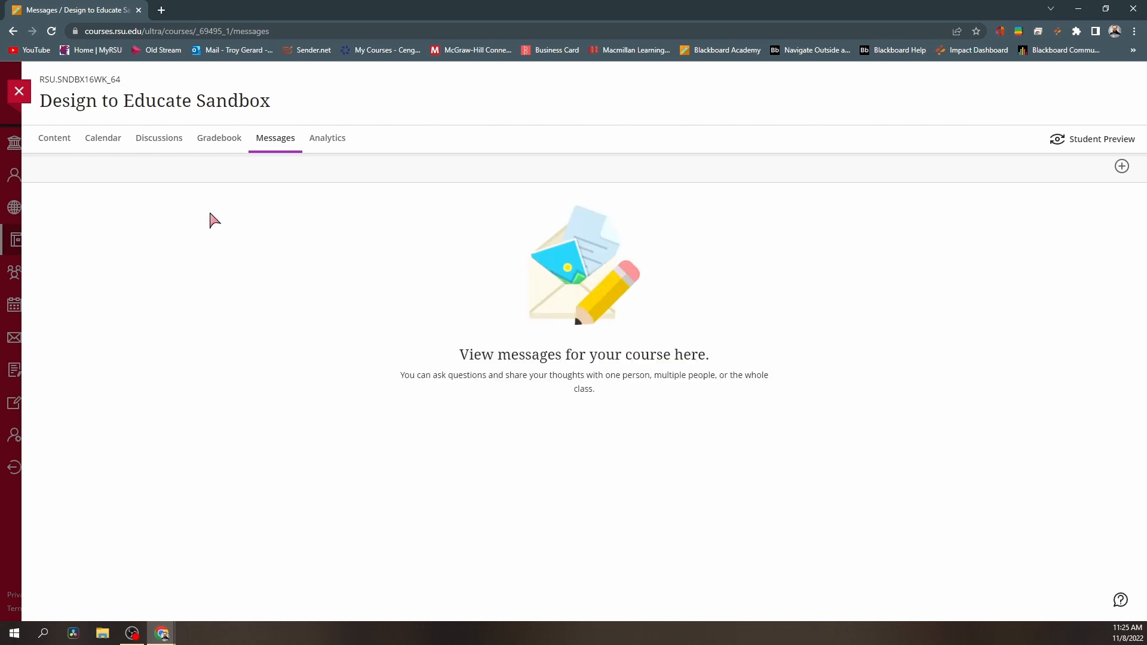
{"action": "left_click", "coordinate": [51, 142]}
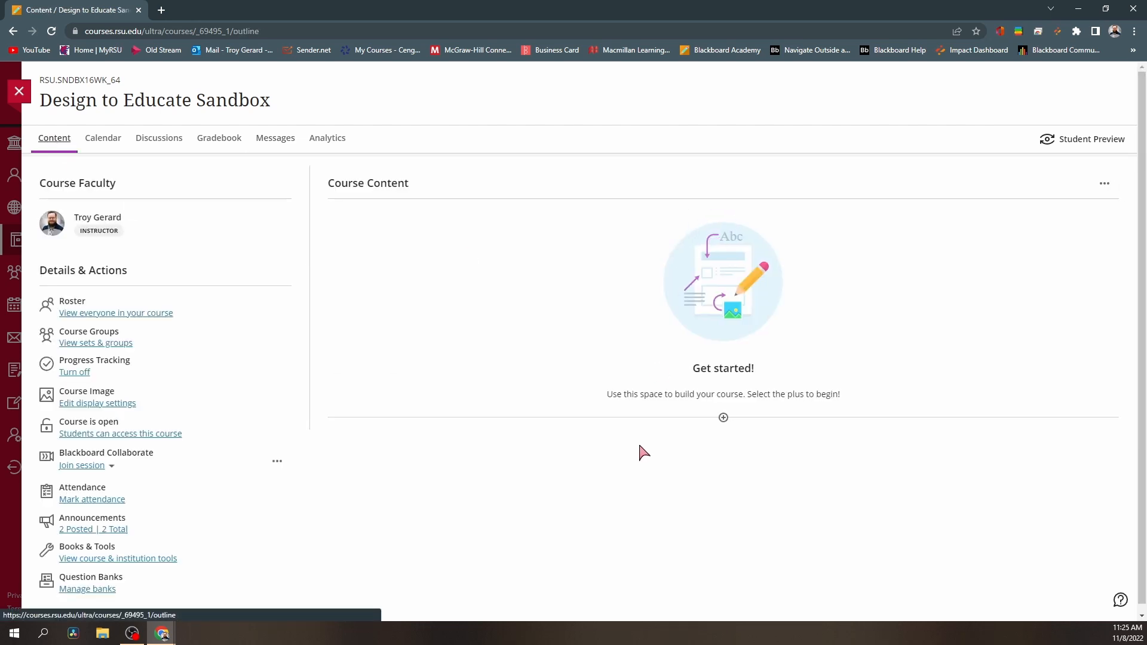
Check the course's discussions, gradebook items and messages for leftovers, and return to the course content.
{"action": "left_click", "coordinate": [161, 138]}
{"action": "left_click", "coordinate": [226, 140]}
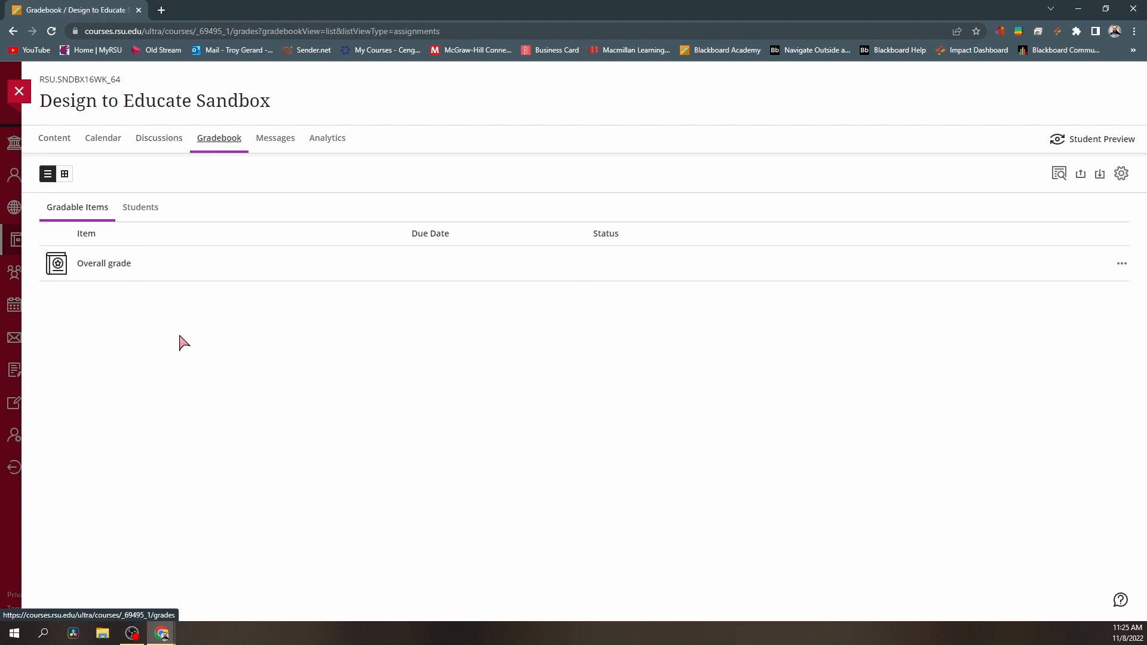
{"action": "left_click", "coordinate": [1120, 265]}
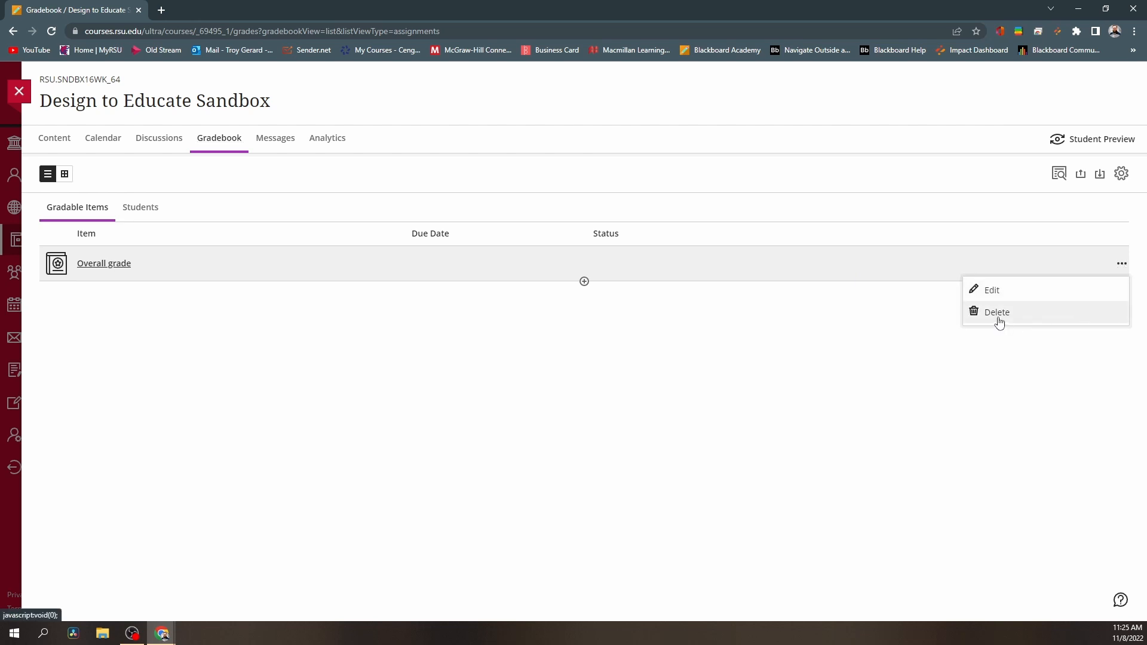
{"action": "left_click", "coordinate": [337, 389]}
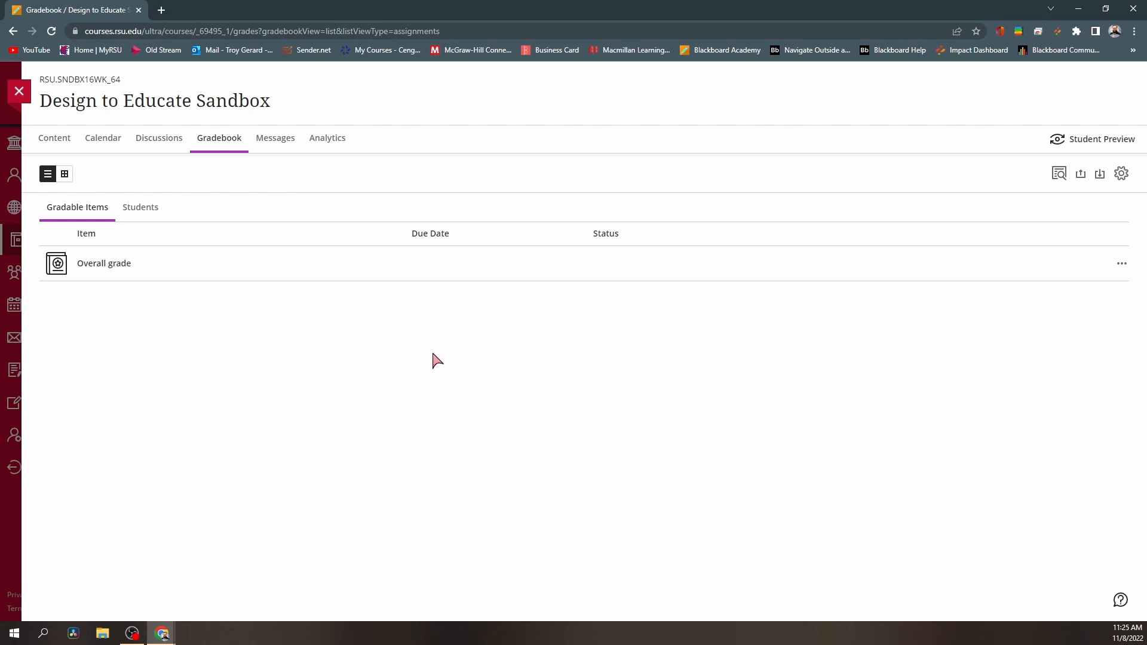
{"action": "left_click", "coordinate": [287, 150]}
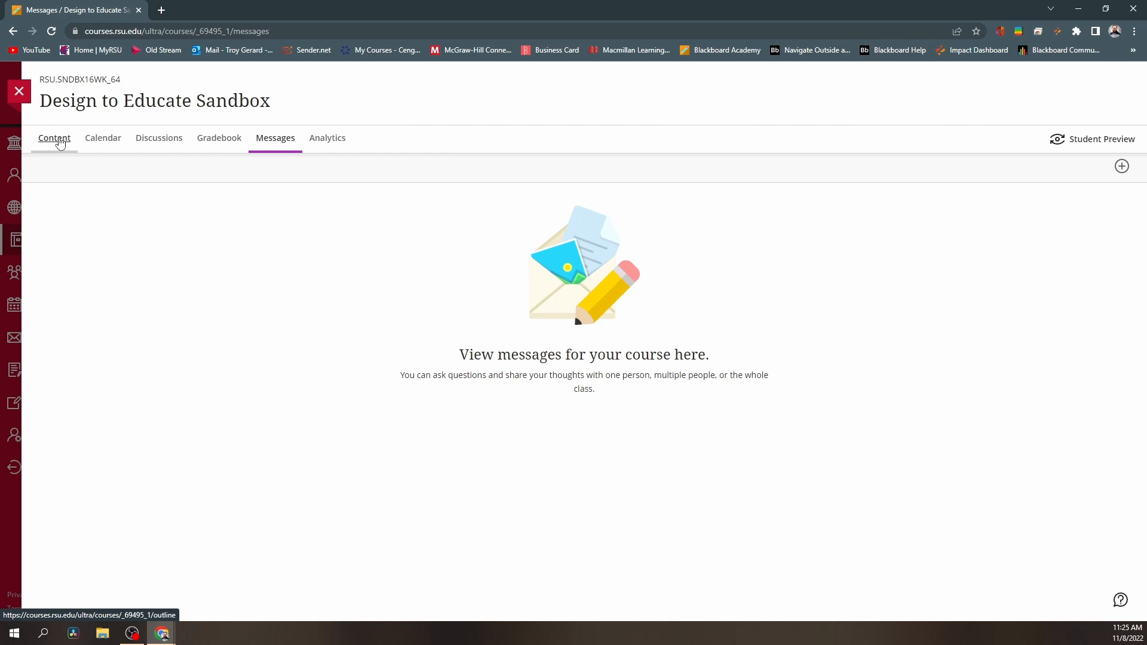
{"action": "left_click", "coordinate": [61, 144]}
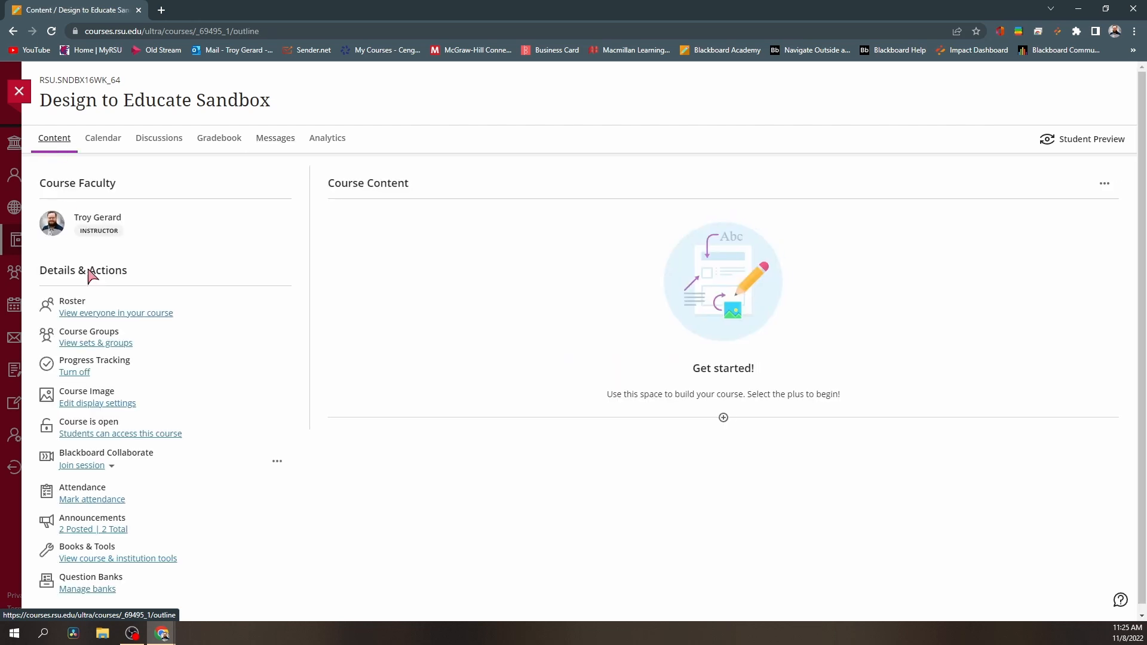
Delete the announcements "Log in this week" and "Class starts in 1 week", and close the course announcements.
{"action": "scroll", "coordinate": [106, 327], "scroll_direction": "down", "scroll_amount": 1}
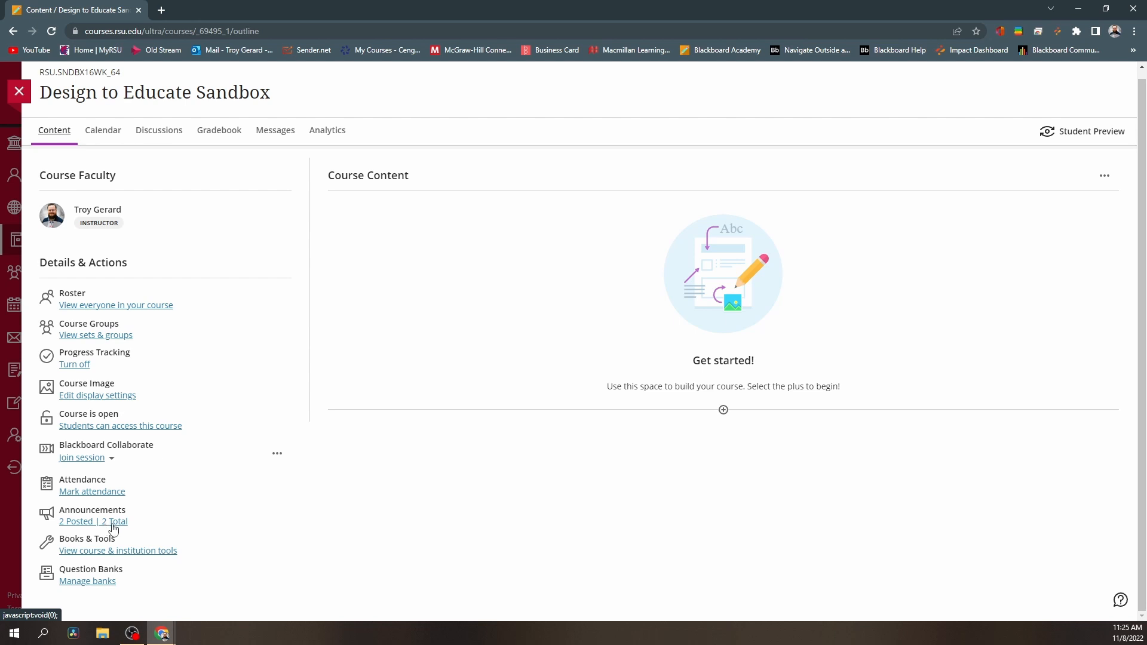
{"action": "left_click", "coordinate": [113, 522]}
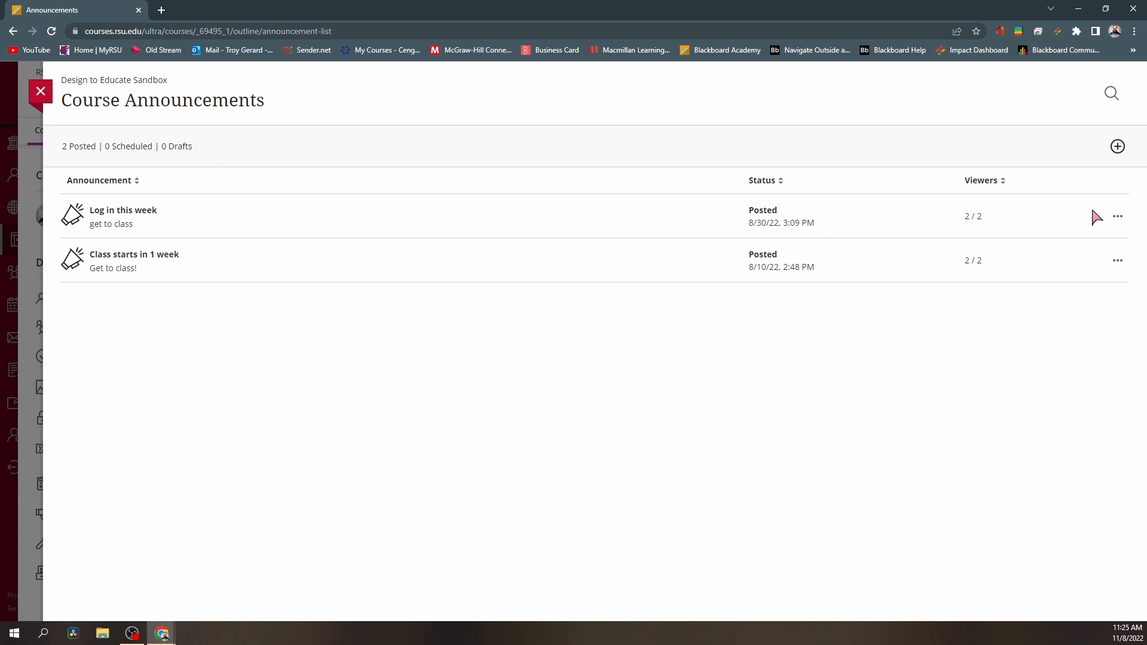
{"action": "left_click", "coordinate": [1117, 216]}
{"action": "left_click", "coordinate": [1095, 288]}
{"action": "left_click", "coordinate": [1088, 321]}
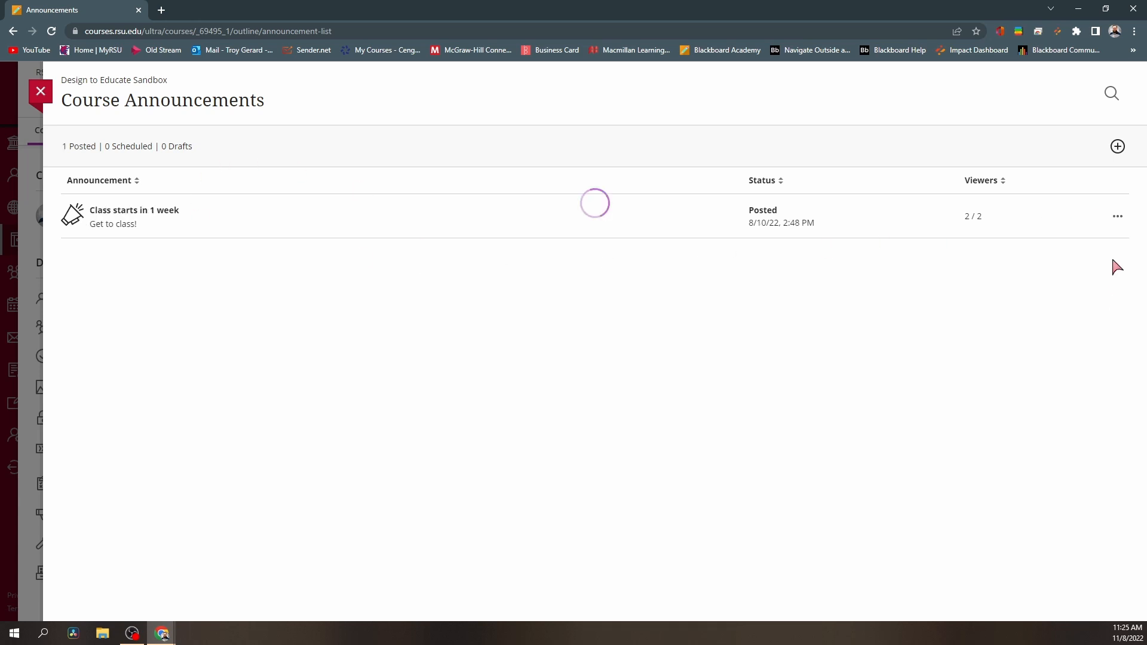
{"action": "left_click", "coordinate": [1118, 220]}
{"action": "left_click", "coordinate": [1086, 293]}
{"action": "left_click", "coordinate": [1088, 320]}
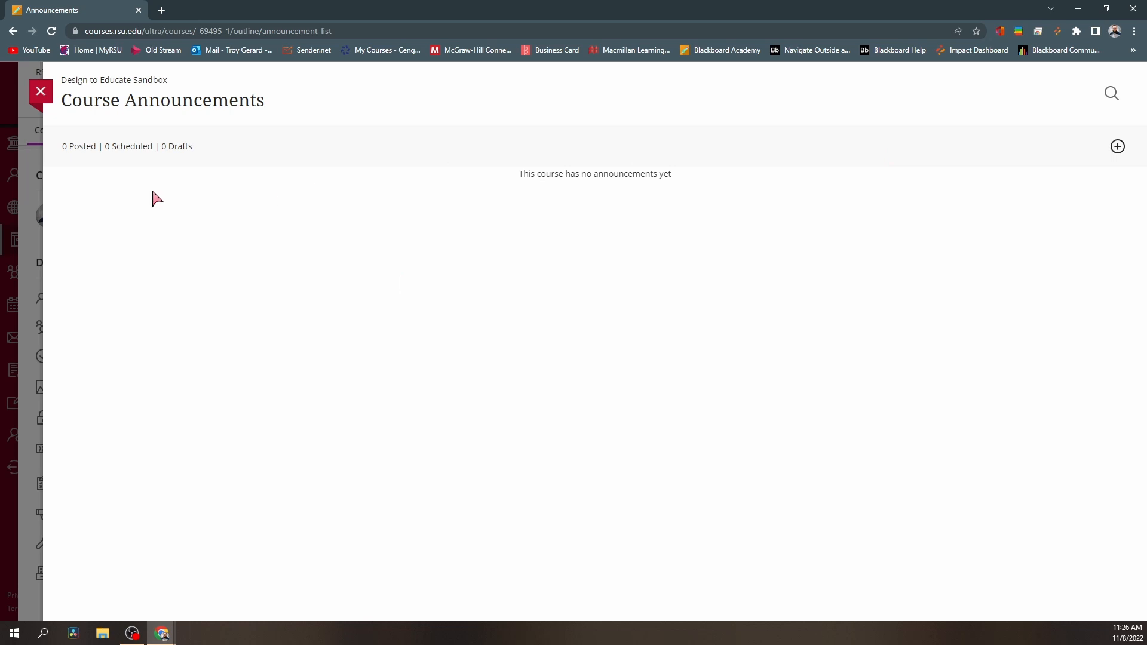
{"action": "left_click", "coordinate": [39, 91]}
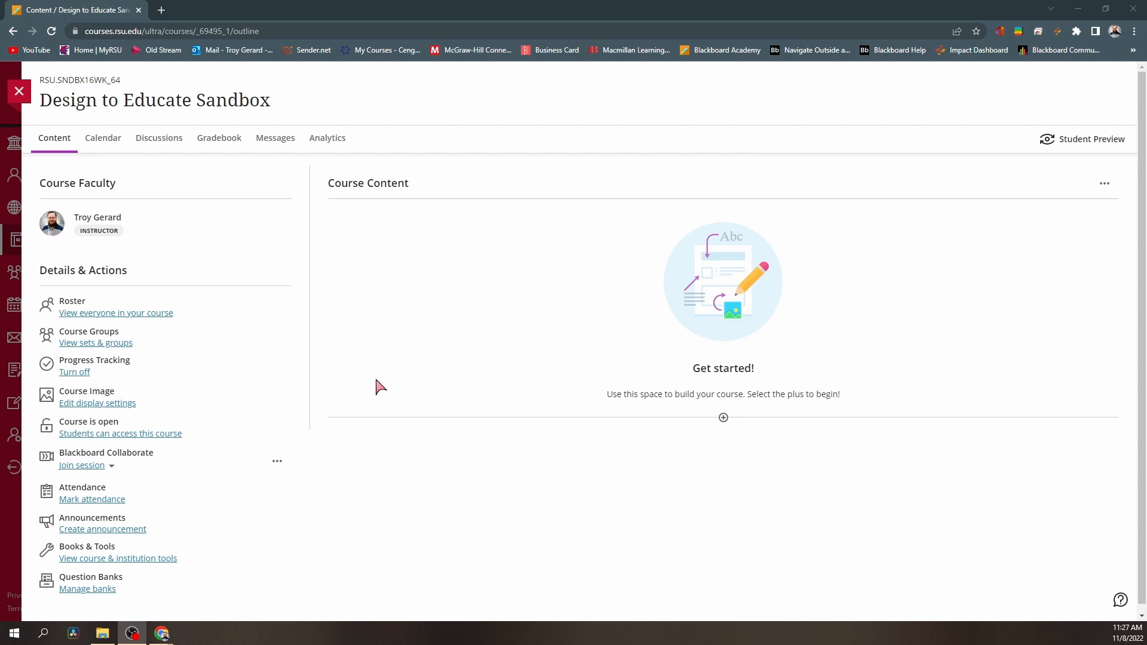
Import the course content package ExportFile_RSU.SNDBX16WK_20221108111329.zip from the Downloads folder.
{"action": "left_click", "coordinate": [1104, 186]}
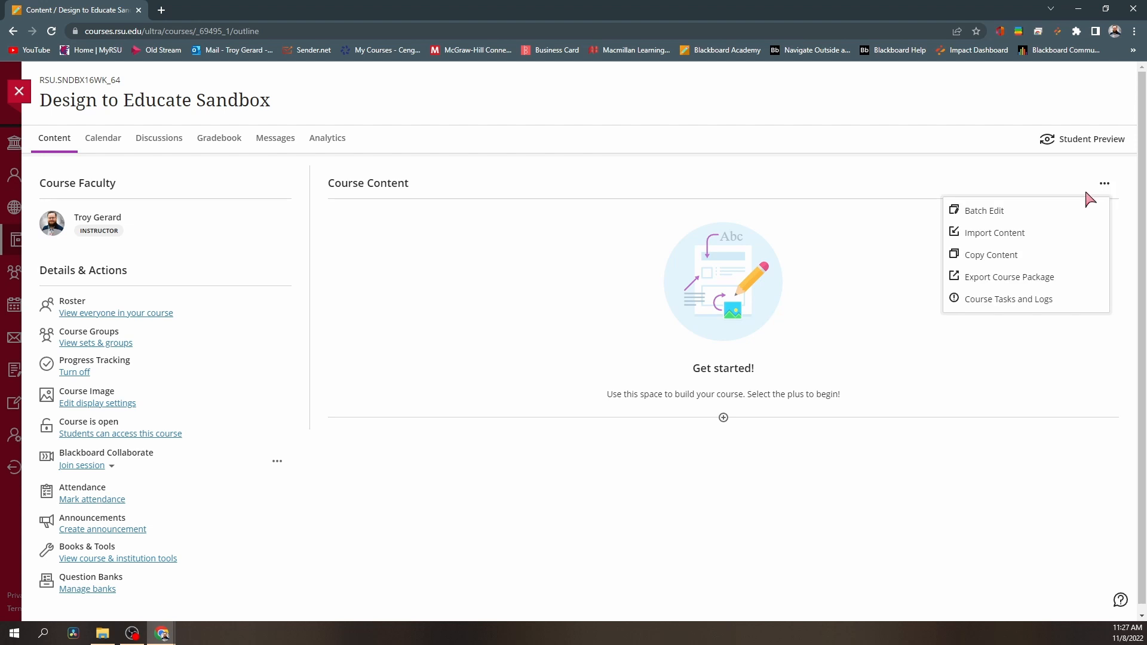
{"action": "left_click", "coordinate": [1021, 235]}
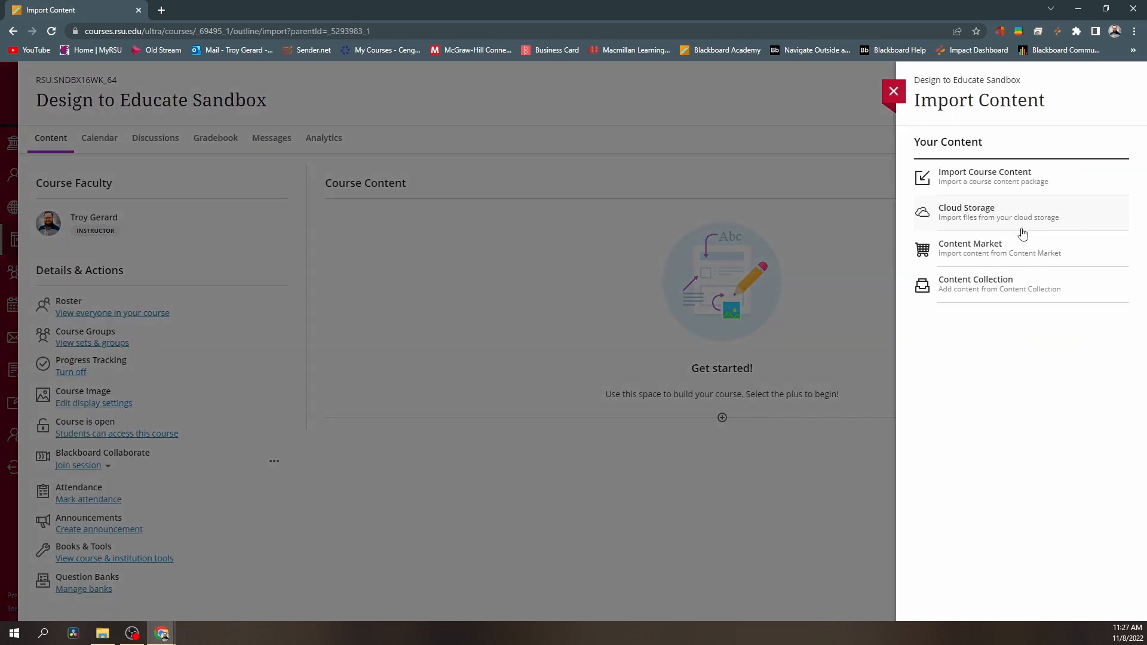
{"action": "left_click", "coordinate": [997, 183]}
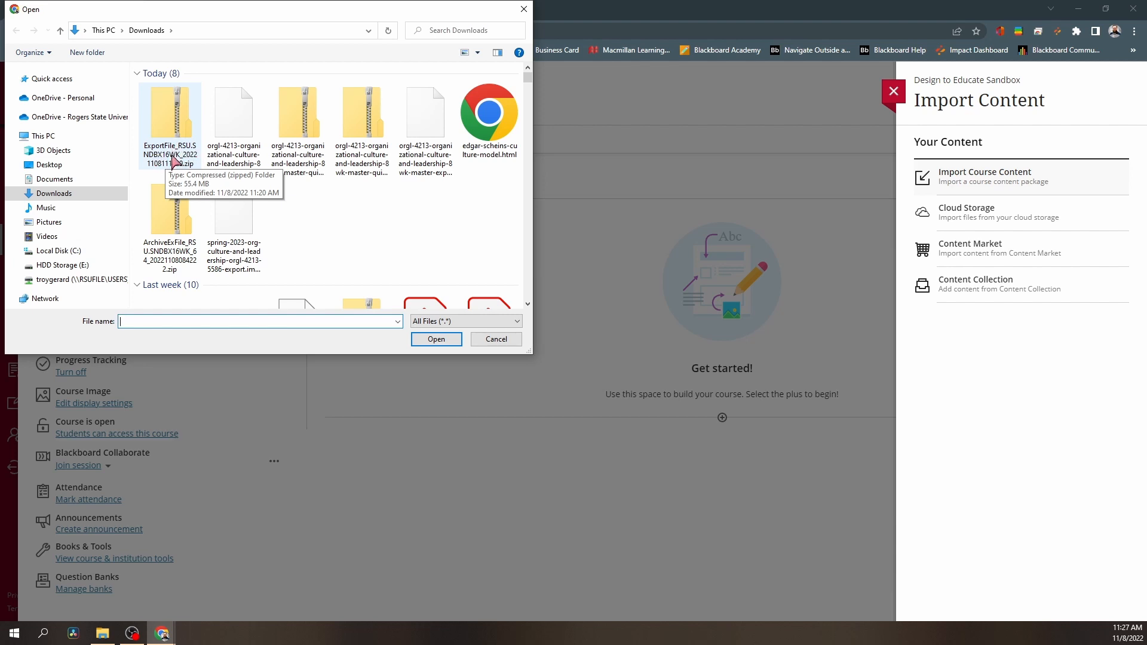
{"action": "left_click", "coordinate": [173, 160]}
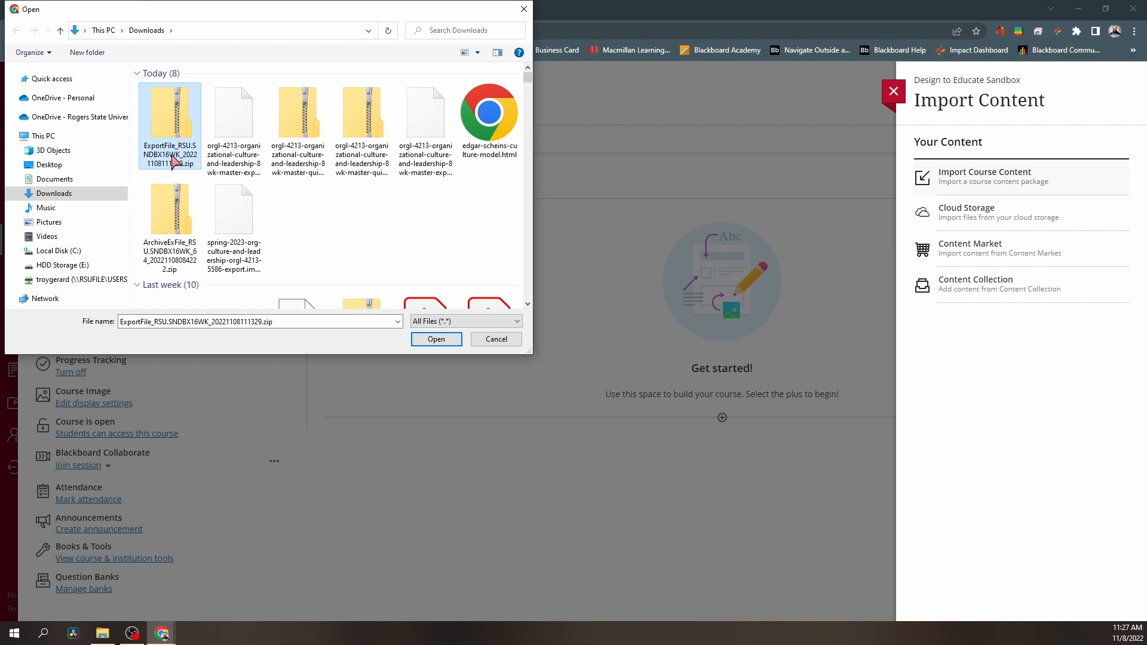
{"action": "left_click", "coordinate": [431, 339]}
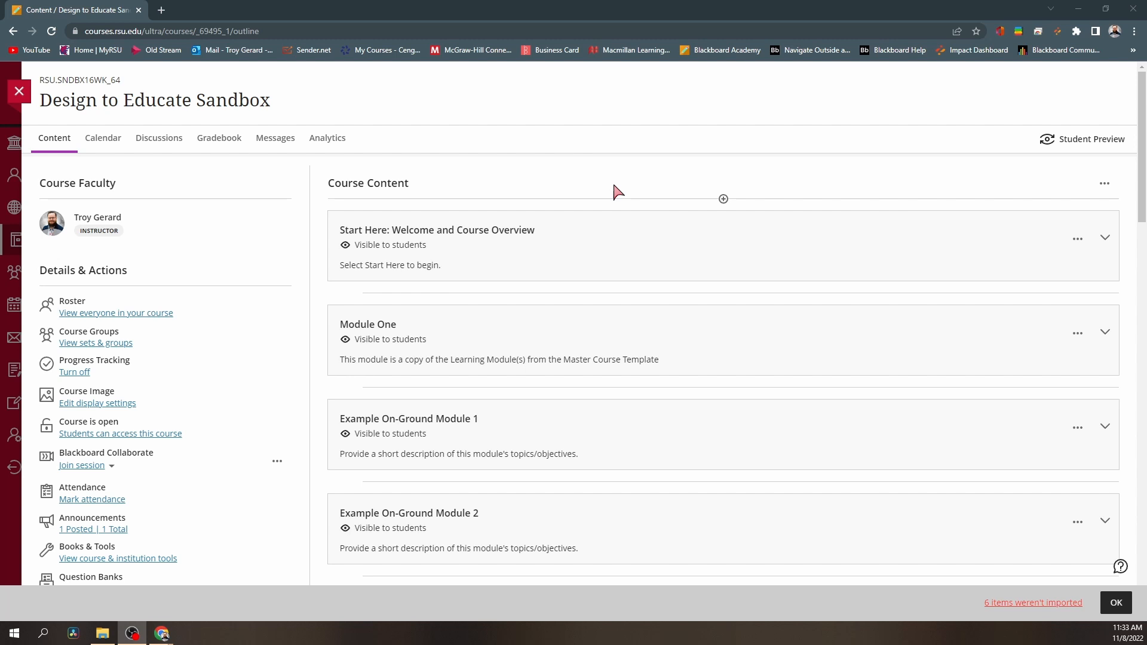
Review the imported items inside the "Start Here: Welcome and Course Overview" module, and collapse it again.
{"action": "left_click", "coordinate": [586, 240]}
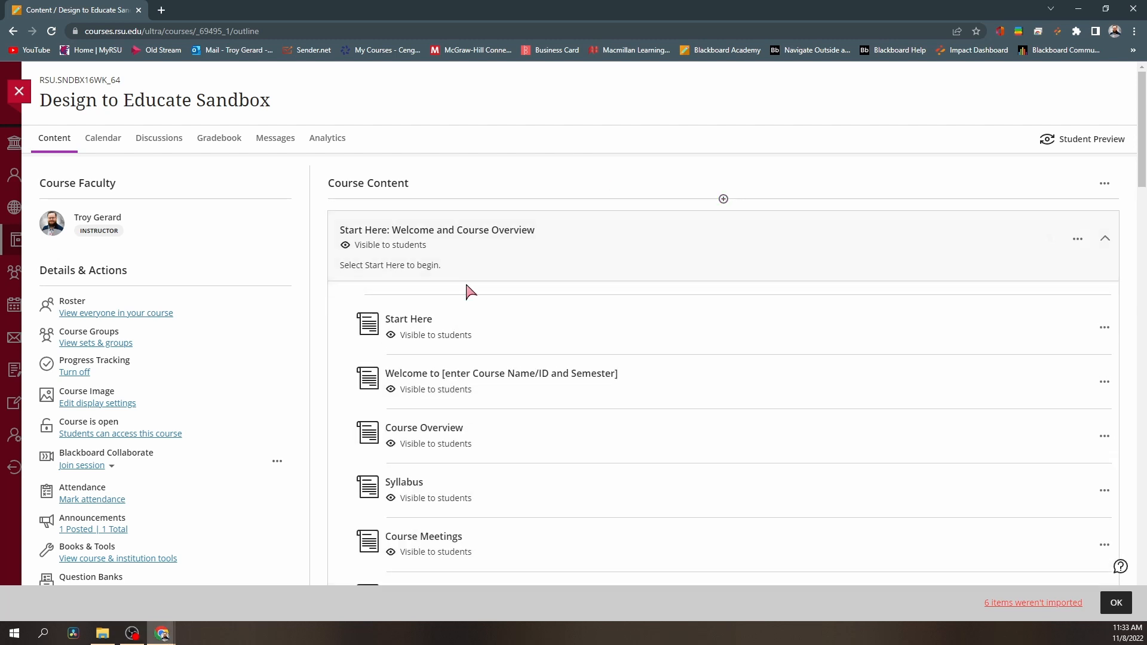
{"action": "scroll", "coordinate": [469, 296], "scroll_direction": "down", "scroll_amount": 5}
{"action": "scroll", "coordinate": [490, 411], "scroll_direction": "down", "scroll_amount": 2}
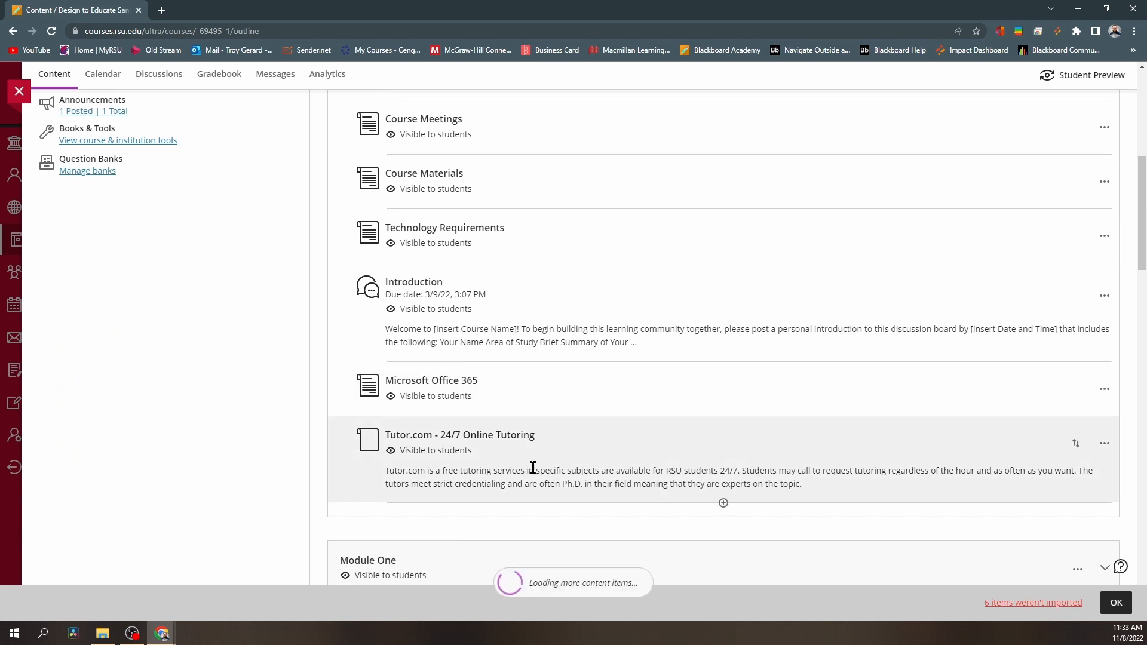
{"action": "scroll", "coordinate": [548, 467], "scroll_direction": "down", "scroll_amount": 3}
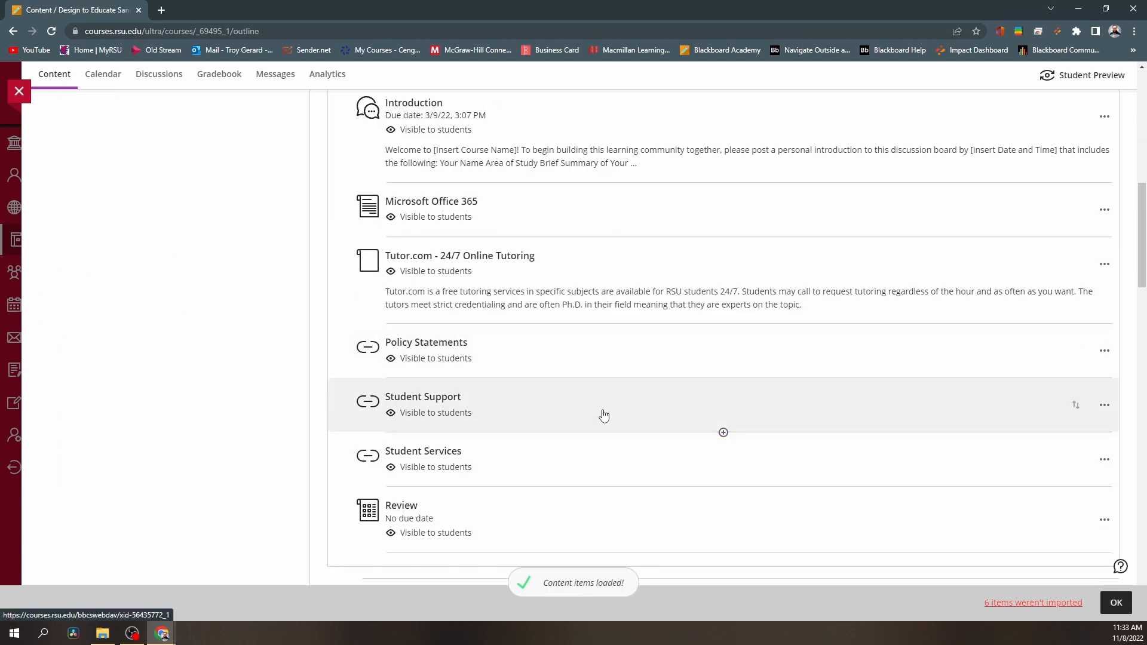
{"action": "scroll", "coordinate": [601, 414], "scroll_direction": "up", "scroll_amount": 8}
{"action": "scroll", "coordinate": [584, 384], "scroll_direction": "down", "scroll_amount": 5}
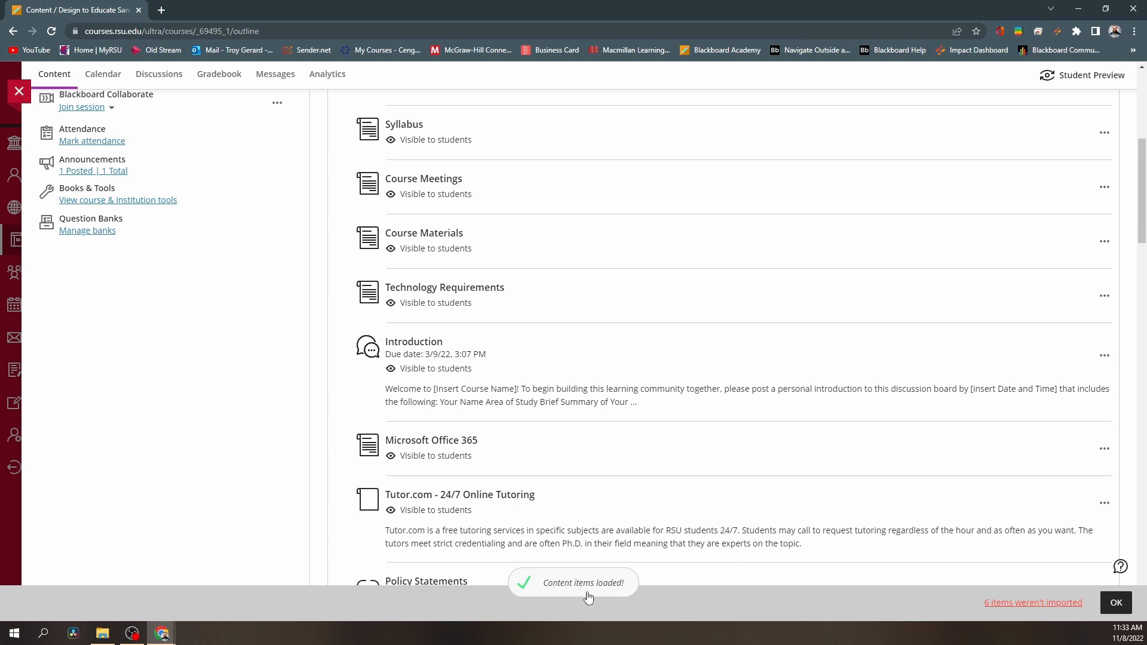
{"action": "scroll", "coordinate": [686, 404], "scroll_direction": "up", "scroll_amount": 5}
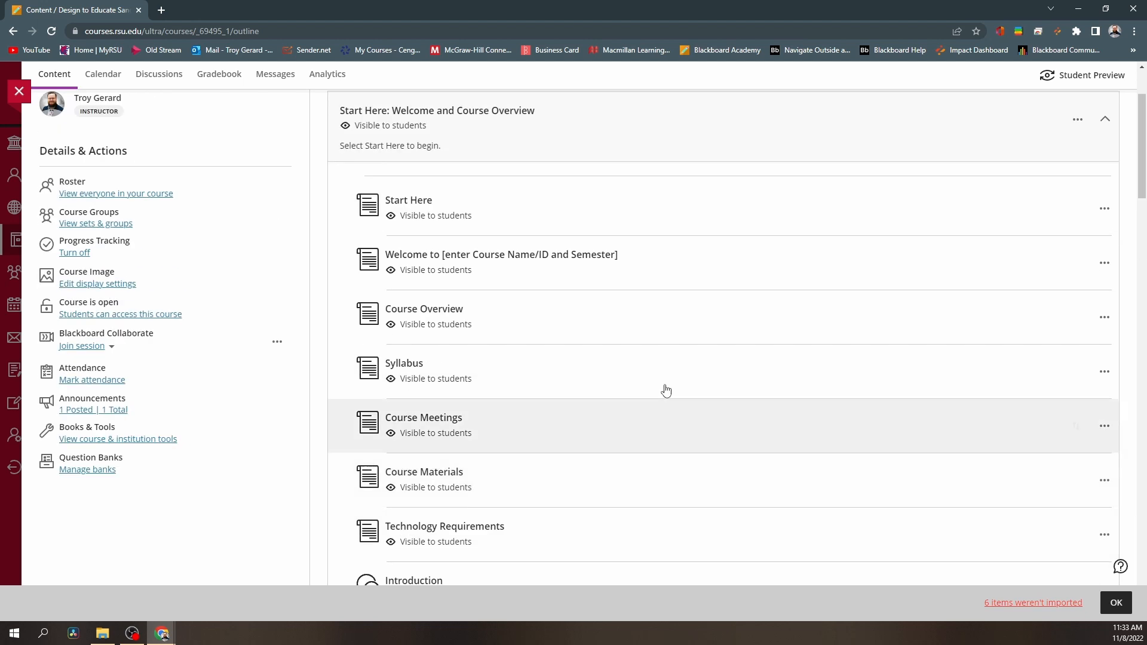
{"action": "left_click", "coordinate": [597, 140]}
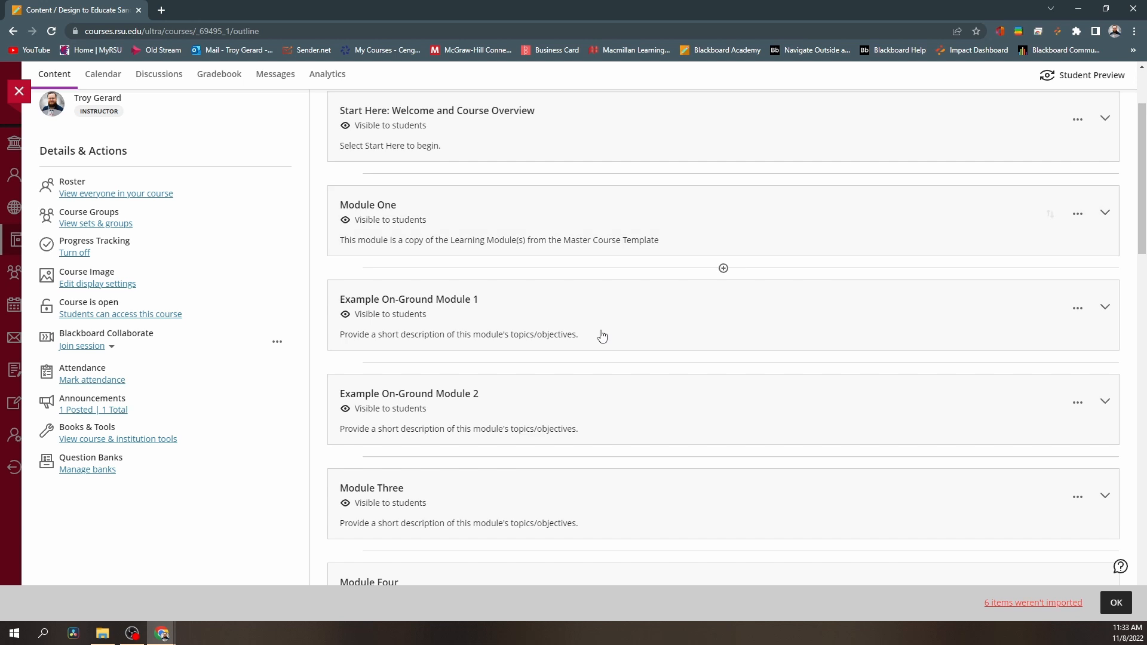
Examine the import details for the assessment items that weren't imported, and close the report.
{"action": "left_click", "coordinate": [1035, 604]}
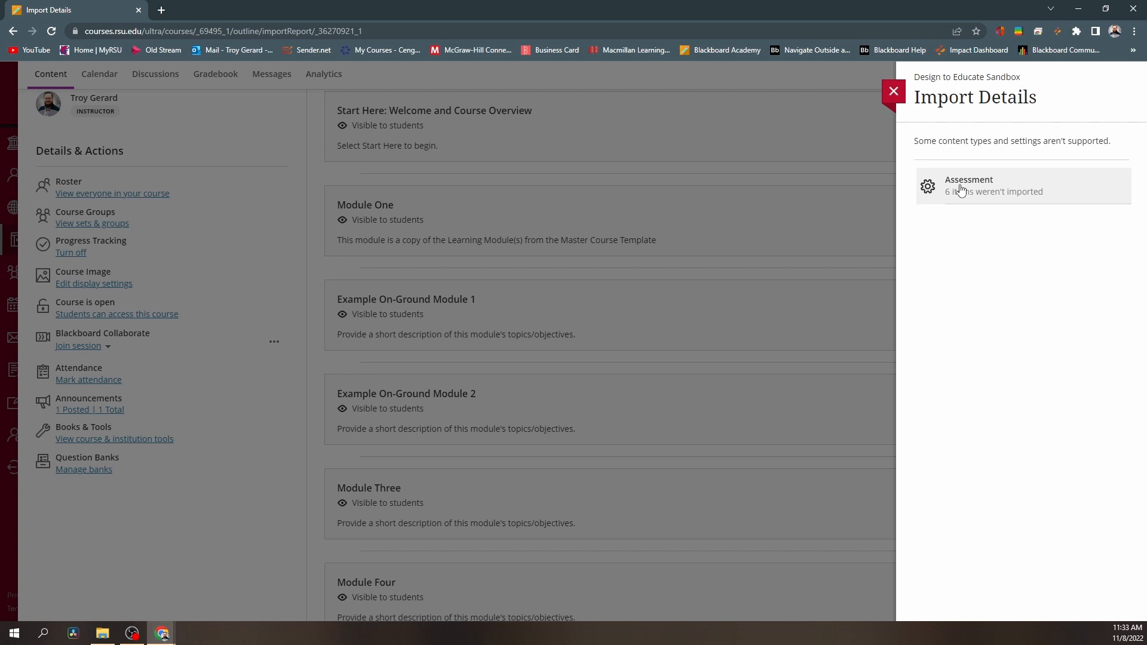
{"action": "left_click", "coordinate": [961, 190]}
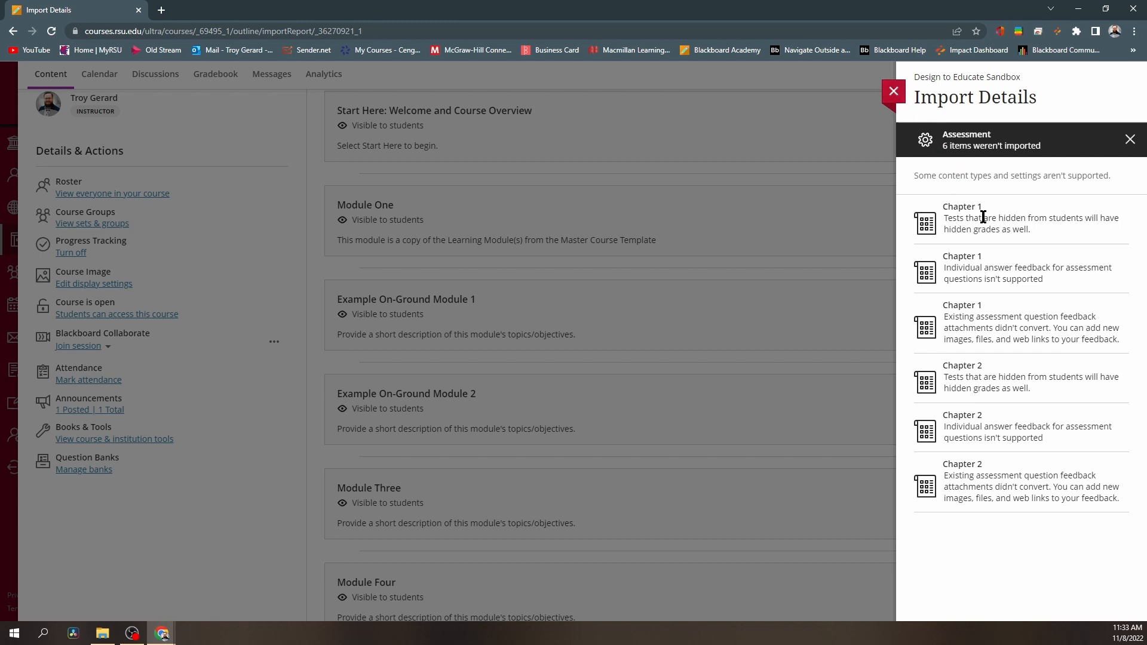
{"action": "left_click", "coordinate": [895, 93]}
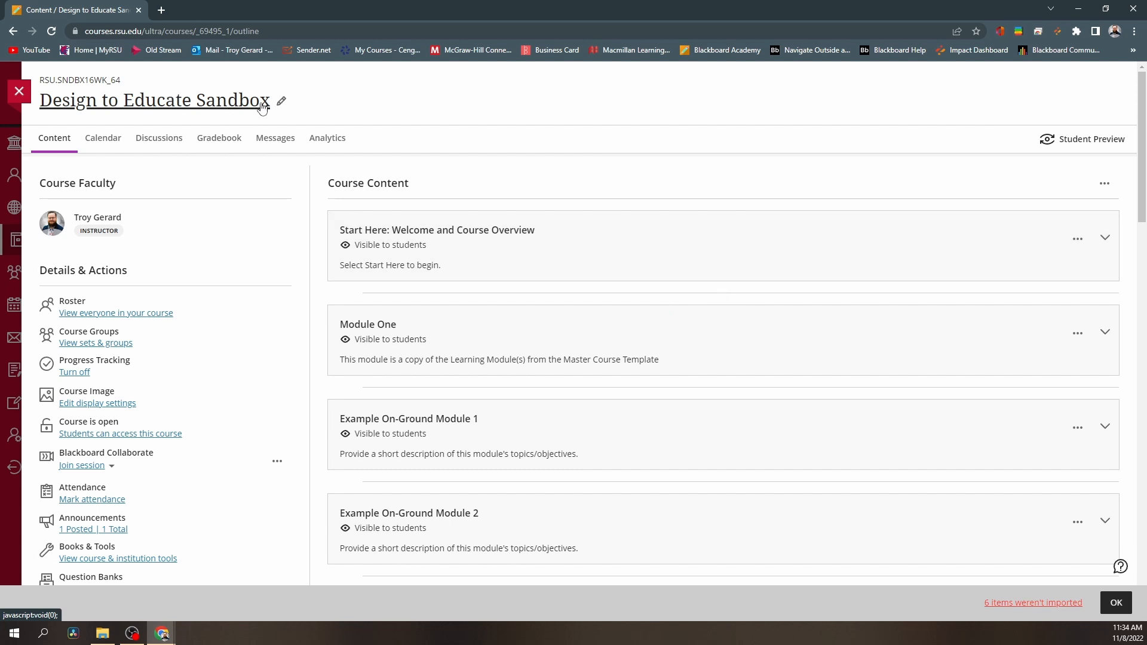
Select Module Discussion (with Rubric) from Module One of "Example Course - Master Course Template" as a copy item, and leave without copying.
{"action": "left_click", "coordinate": [724, 294]}
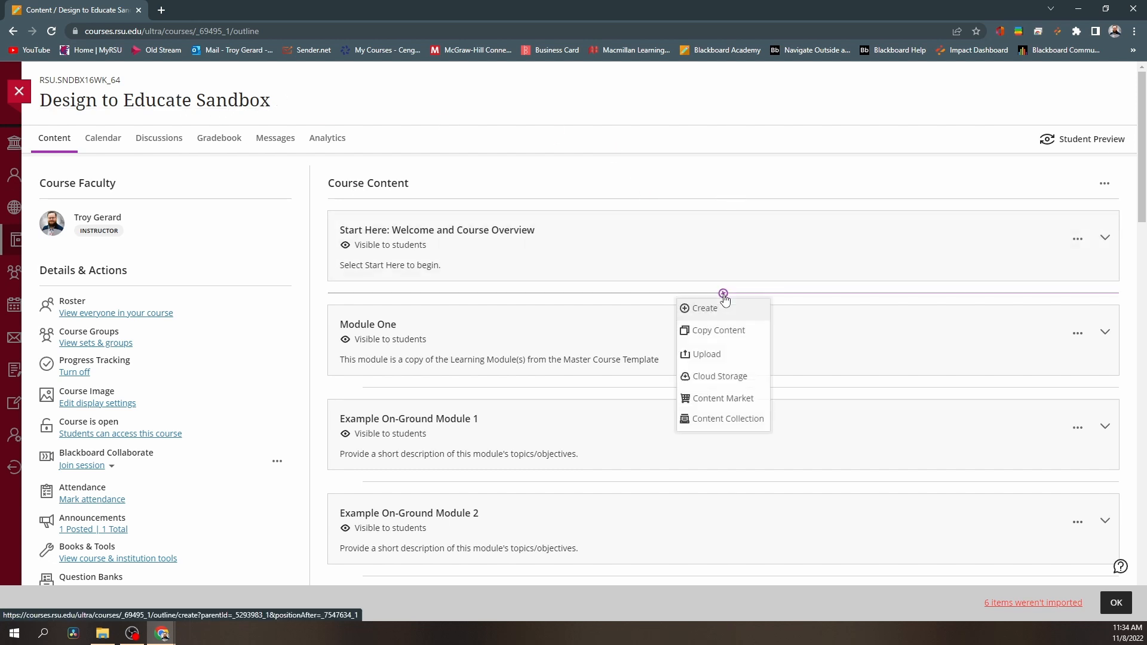
{"action": "left_click", "coordinate": [728, 336]}
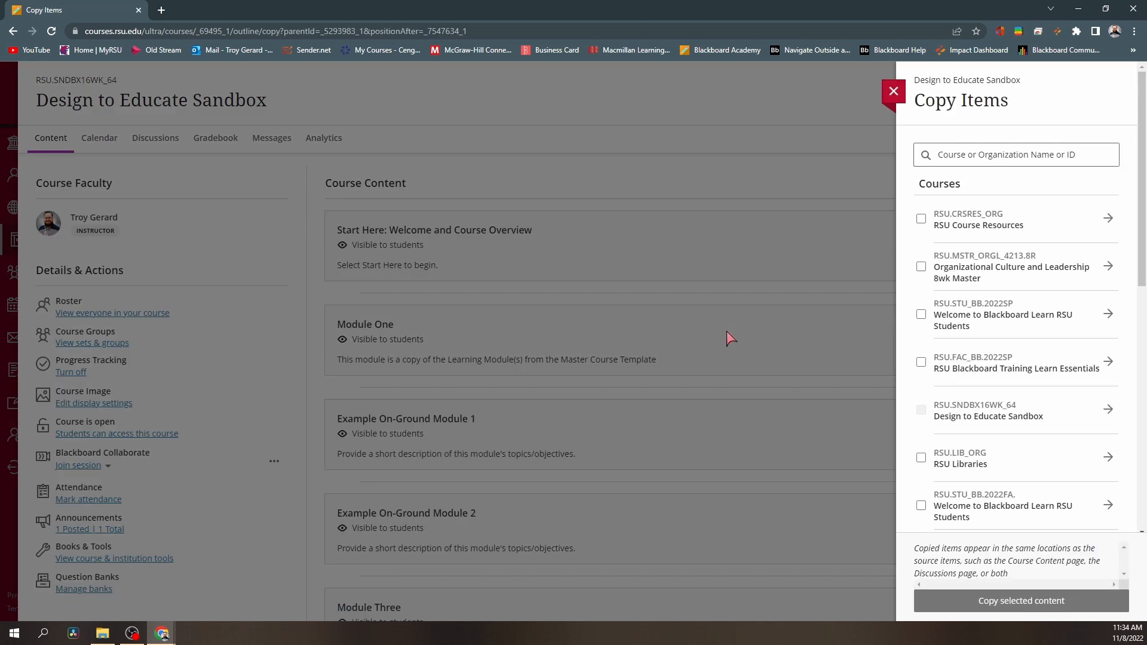
{"action": "scroll", "coordinate": [1069, 401], "scroll_direction": "down", "scroll_amount": 2}
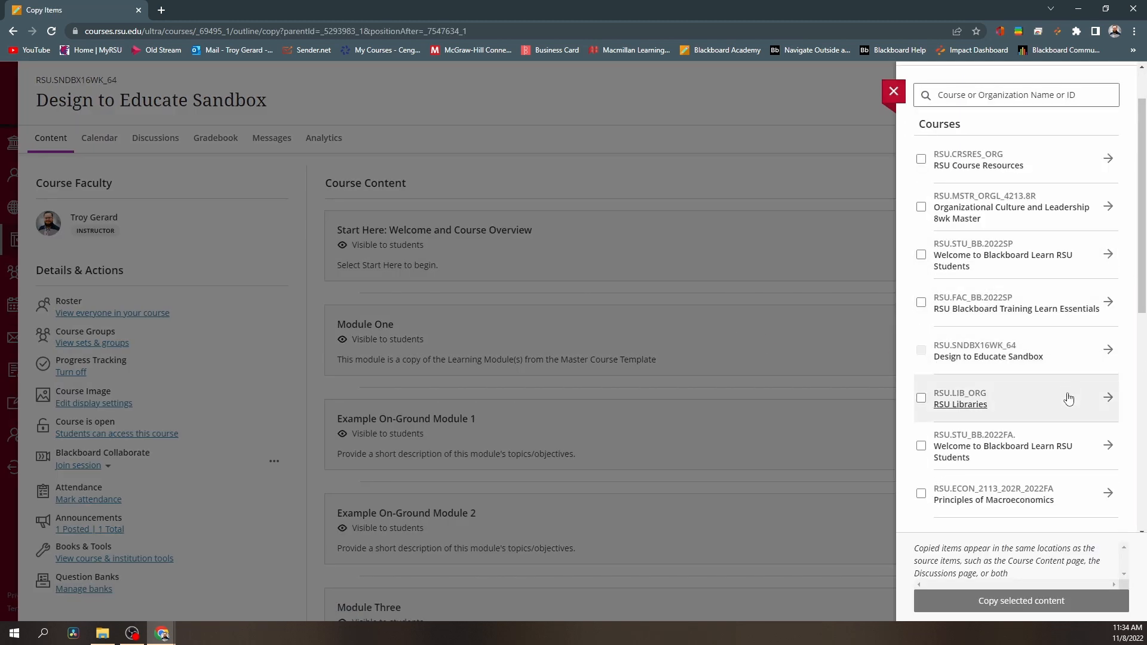
{"action": "scroll", "coordinate": [1069, 407], "scroll_direction": "down", "scroll_amount": 5}
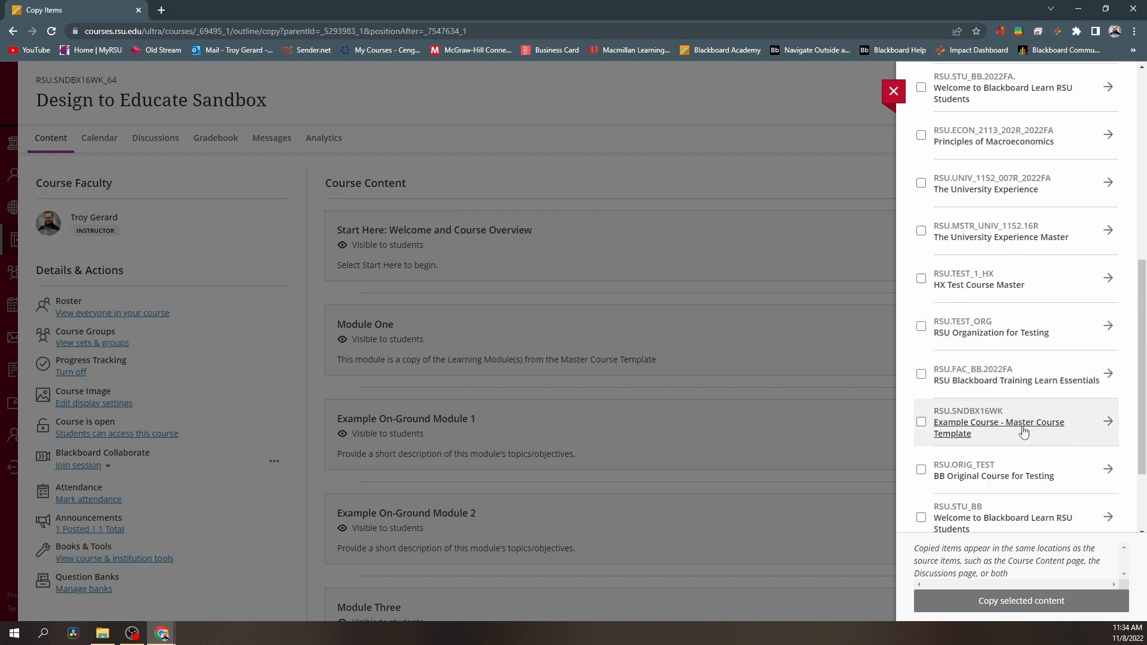
{"action": "left_click", "coordinate": [1073, 438]}
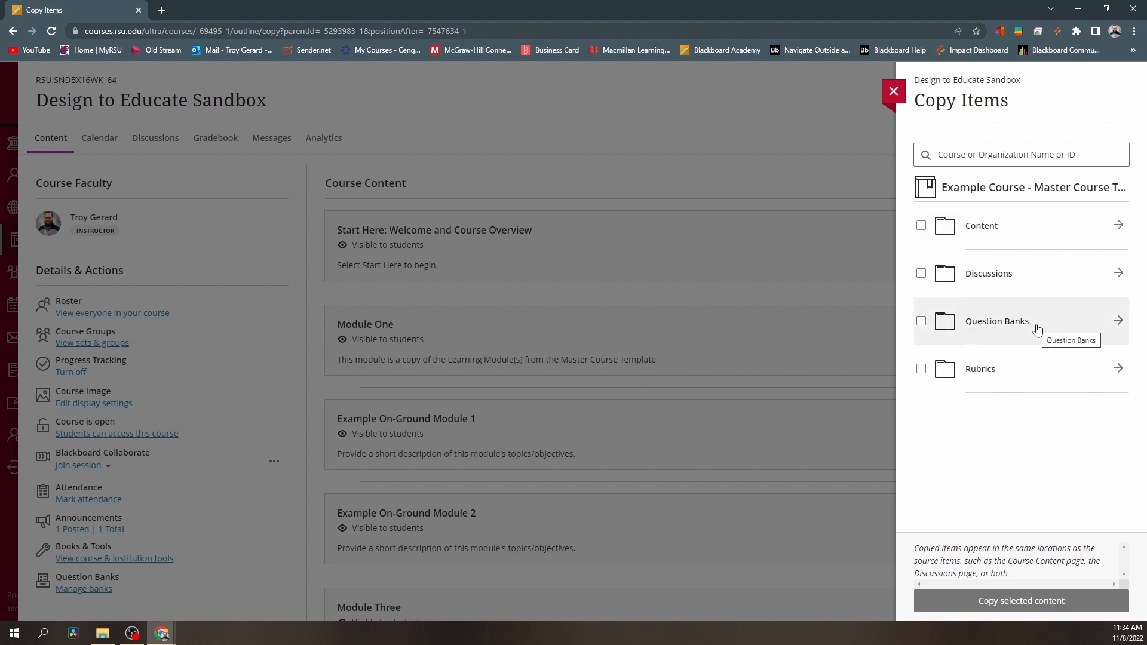
{"action": "left_click", "coordinate": [1053, 224]}
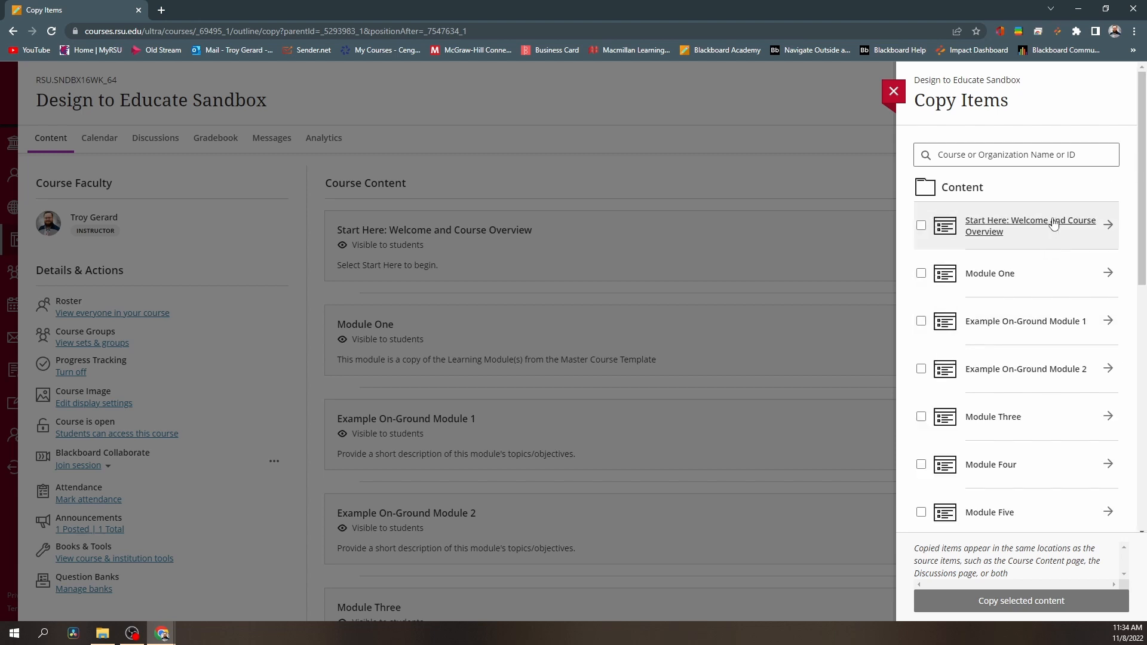
{"action": "left_click", "coordinate": [1056, 276]}
{"action": "scroll", "coordinate": [1055, 274], "scroll_direction": "down", "scroll_amount": 2}
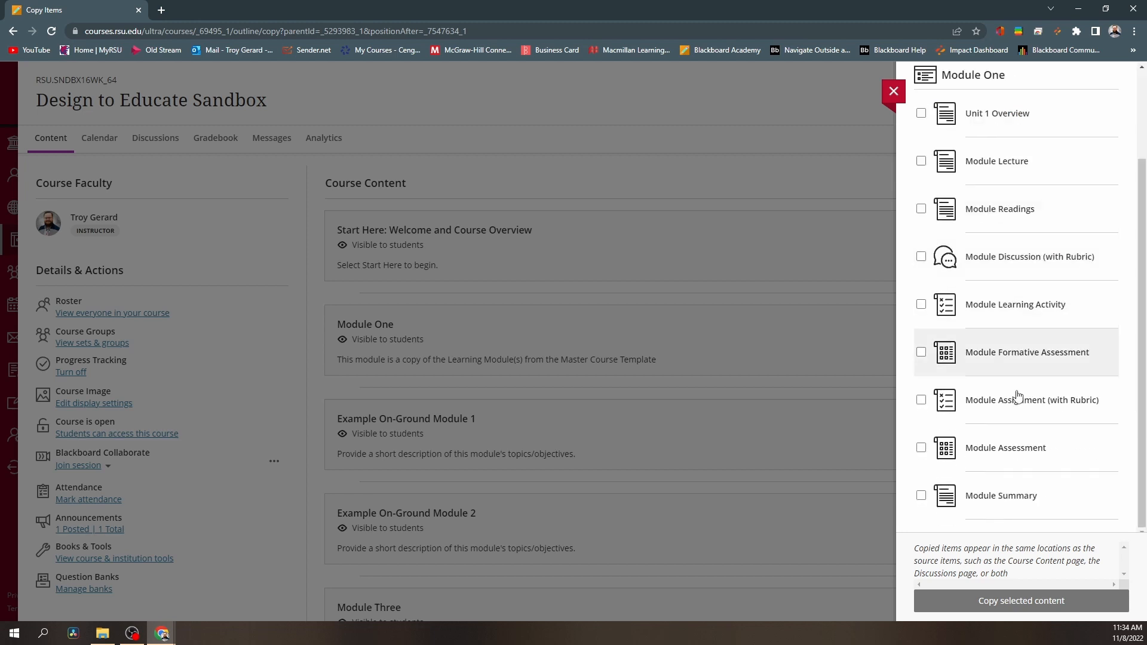
{"action": "scroll", "coordinate": [1024, 224], "scroll_direction": "up", "scroll_amount": 2}
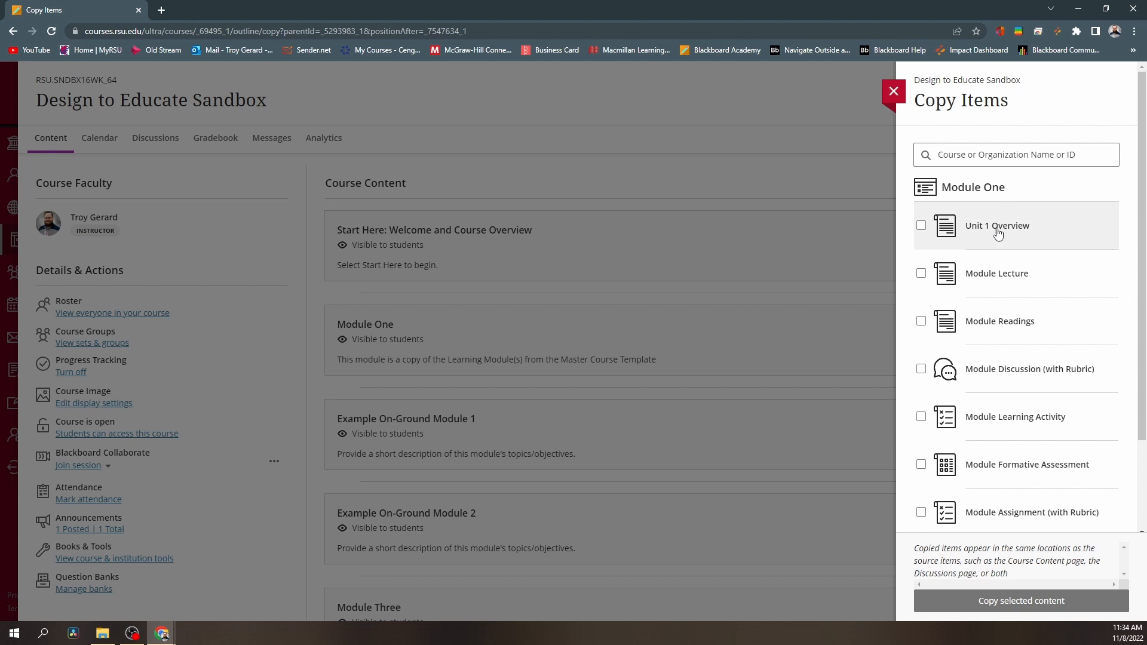
{"action": "left_click", "coordinate": [921, 369]}
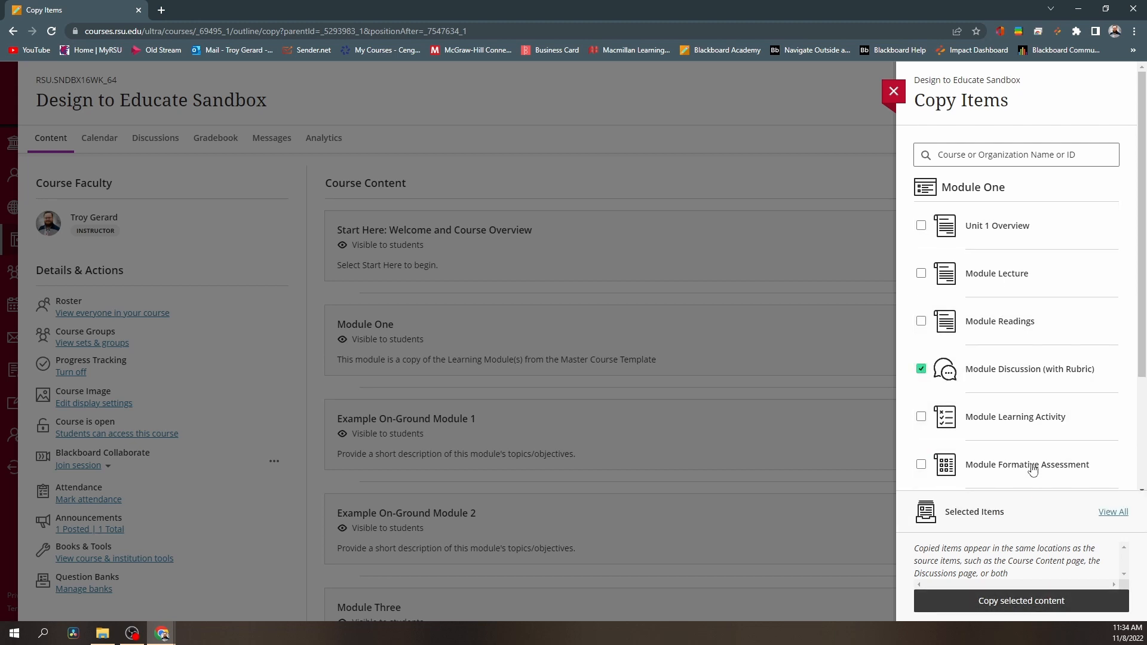
{"action": "left_click", "coordinate": [894, 93]}
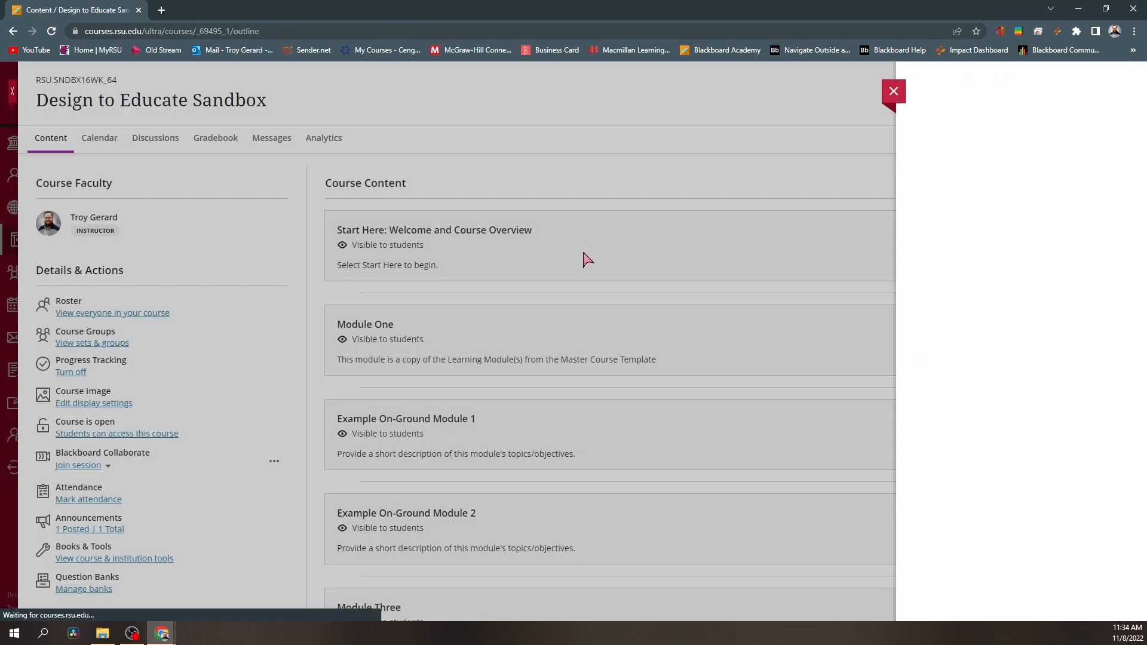